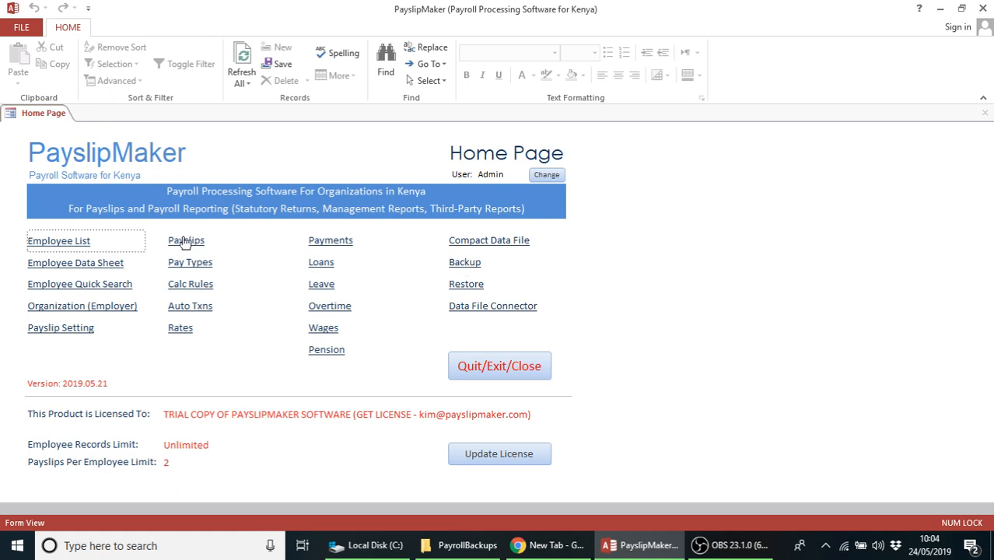
Back up the data file as pmDB_Trial_2019.05.24_10.05 in C:\Payslips_Backups and close the Backup form
click(464, 264)
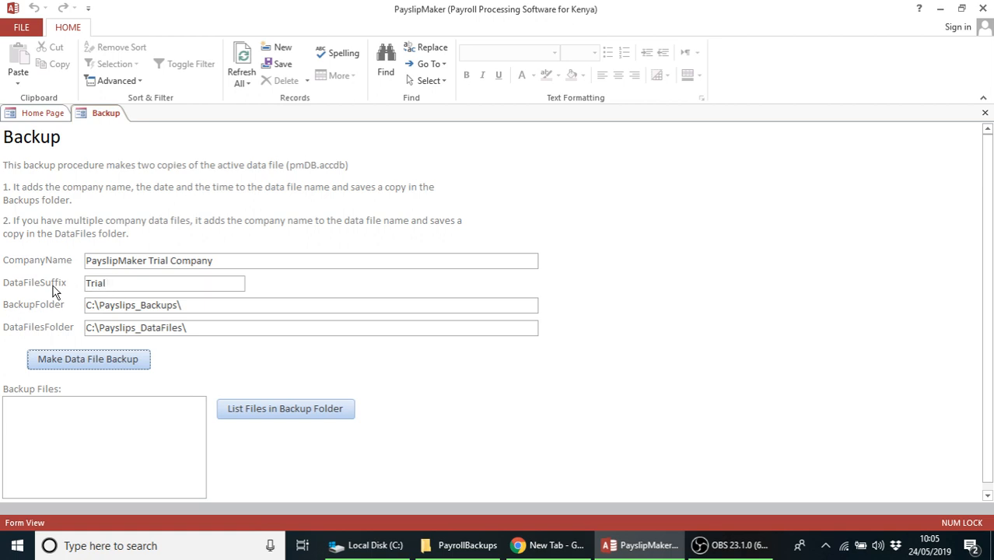
click(78, 365)
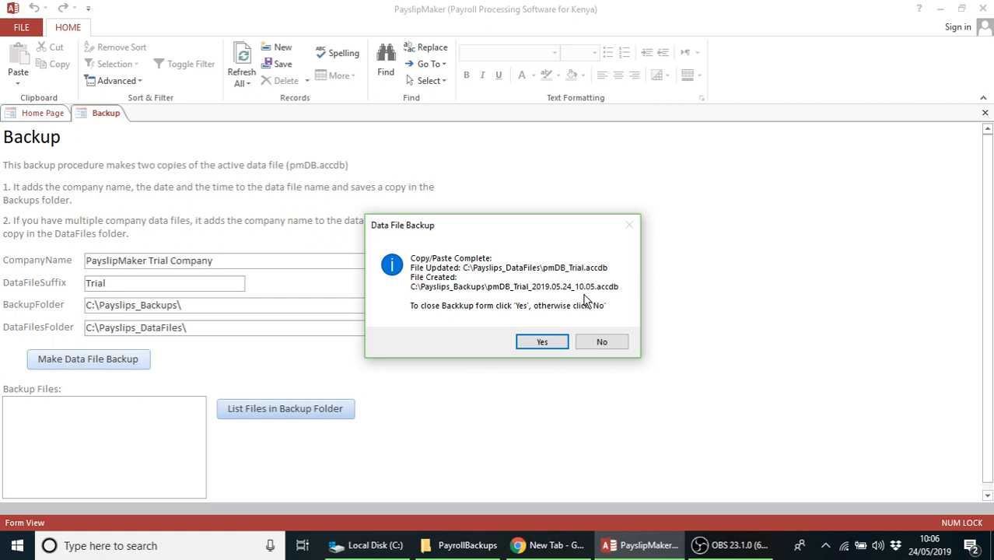
click(539, 343)
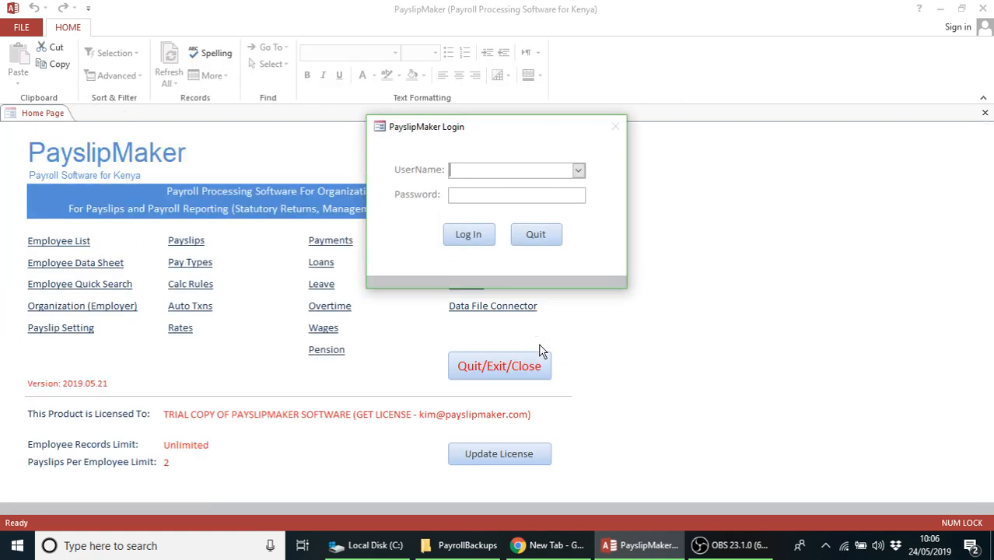
click(379, 549)
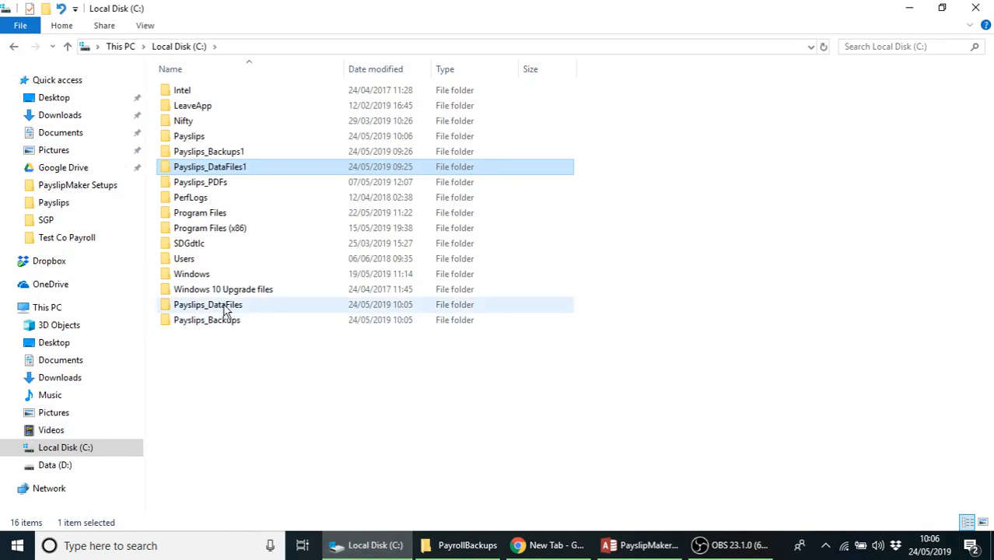
Check that the Payslips_DataFiles folder on C: holds the pmDB_Trial data file
click(210, 310)
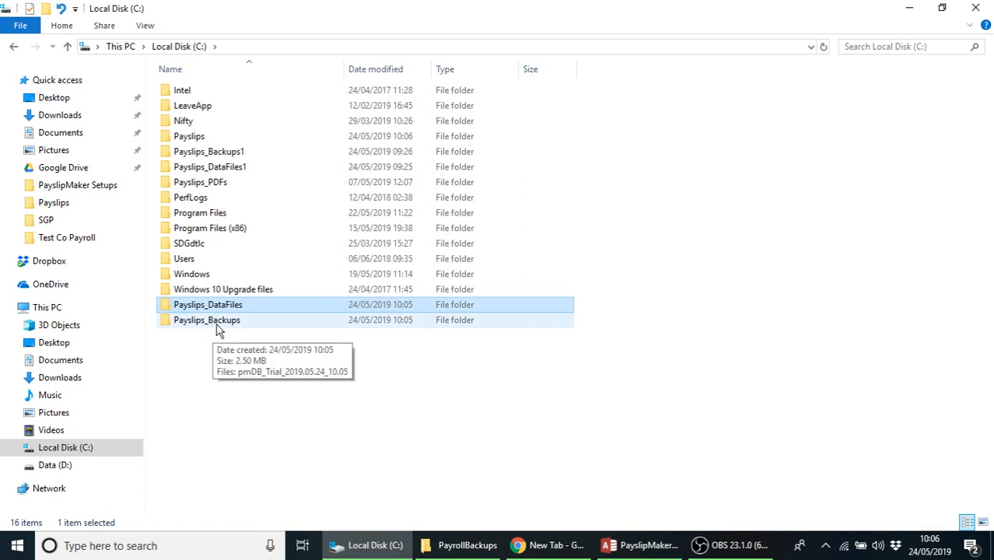
click(217, 326)
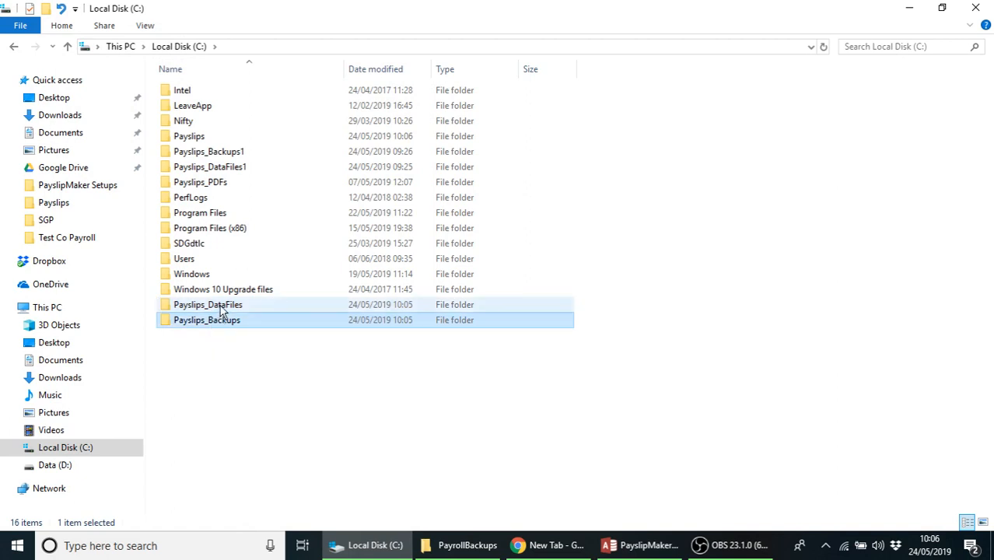
double_click(220, 306)
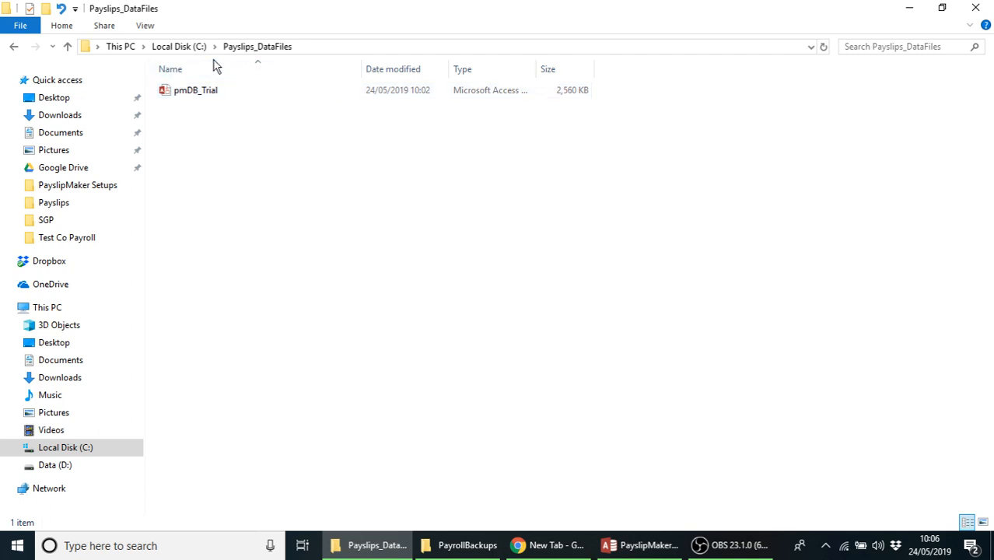
click(190, 49)
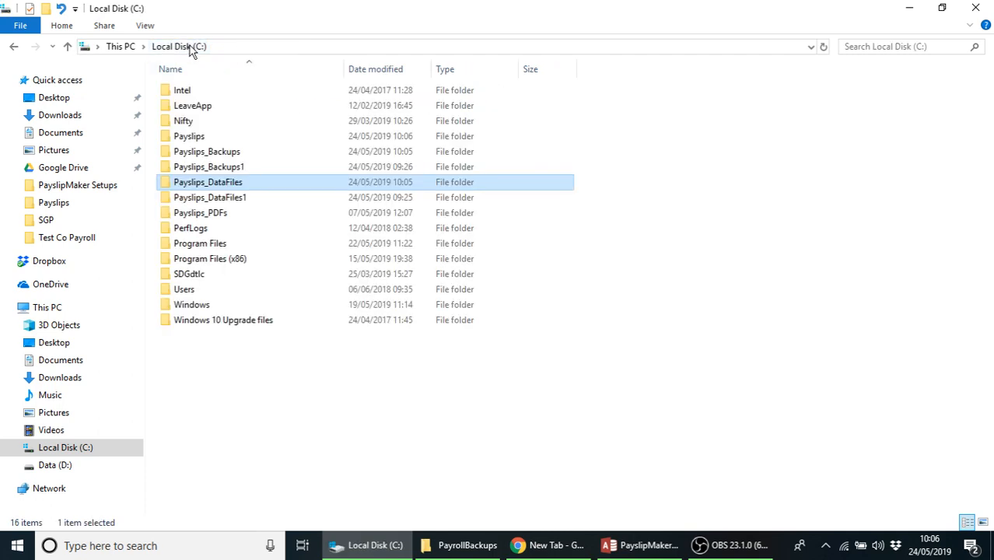
Check that Payslips_Backups holds the 2,560 KB pmDB_Trial_2019.05.24_10.05 backup
double_click(223, 154)
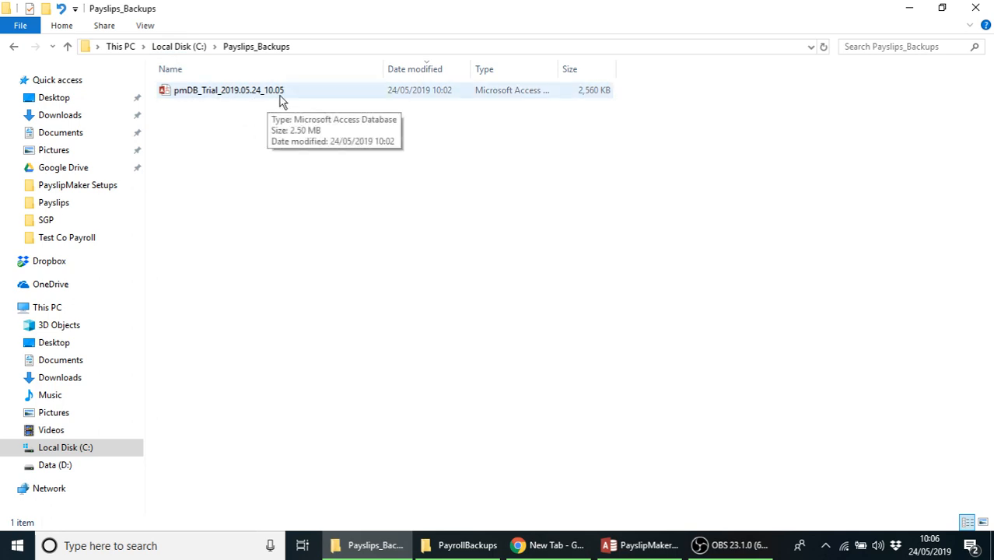
click(255, 47)
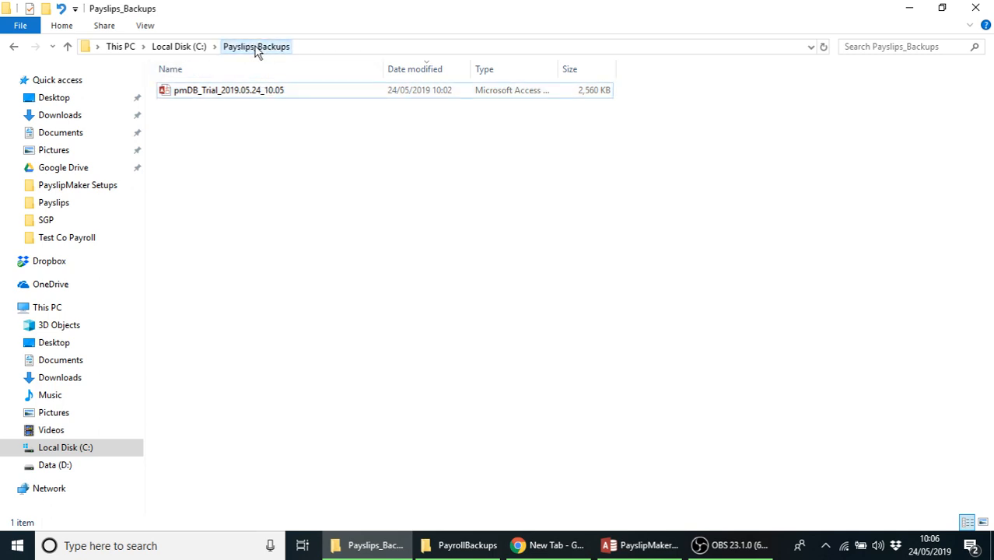
click(185, 45)
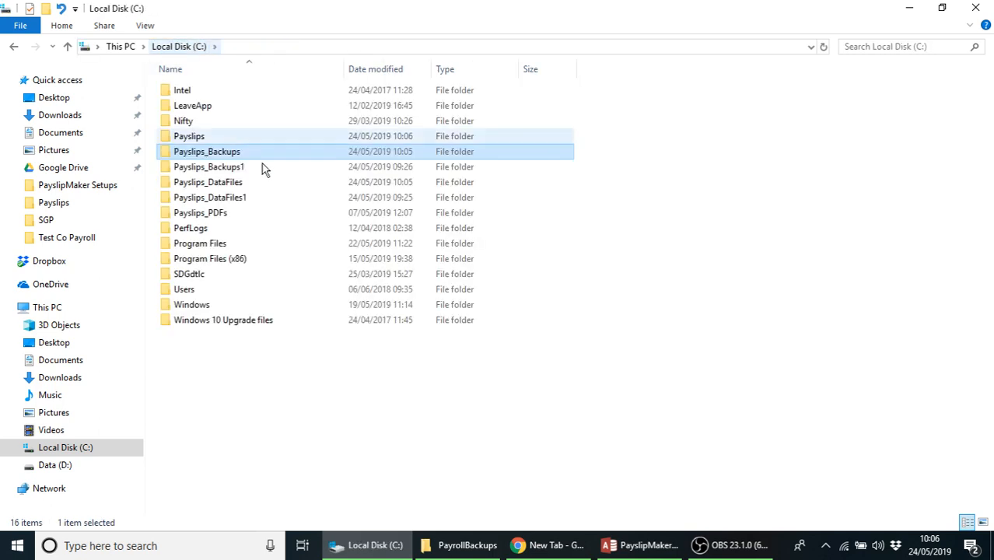
click(645, 548)
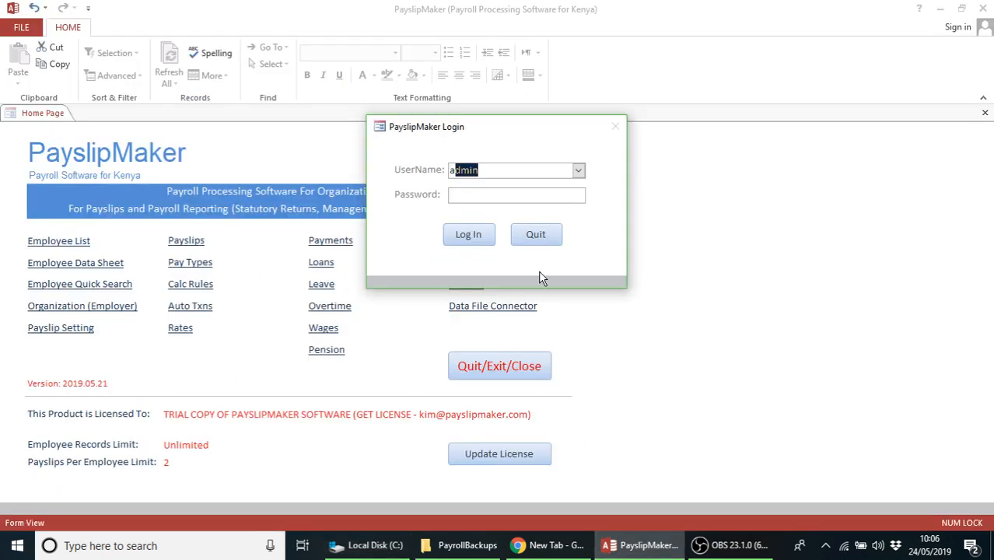
Log in to PayslipMaker with the administrator password
click(465, 195)
text(a)
click(468, 234)
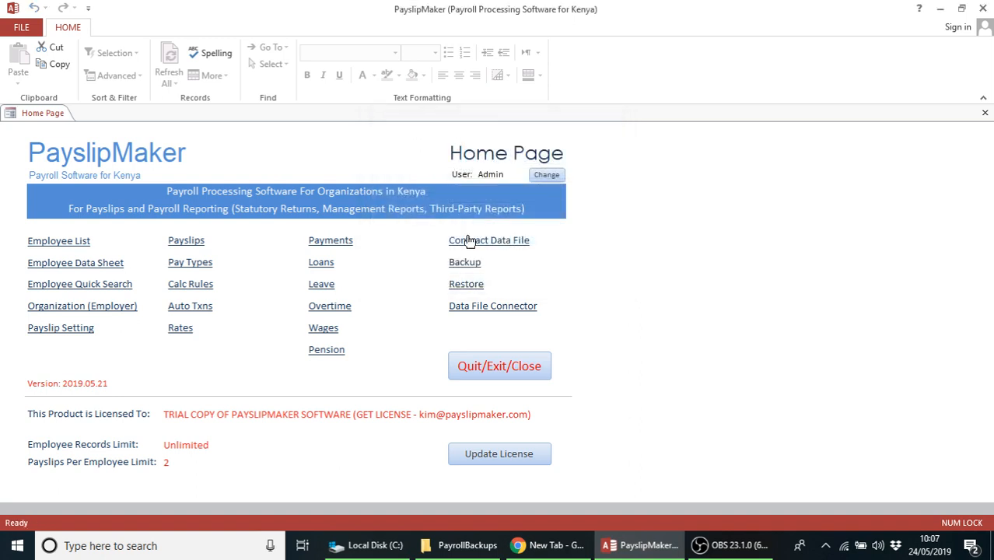
Make a second data file backup, pmDB_Trial_2019.05.24_10.07, and close the Backup form
click(466, 265)
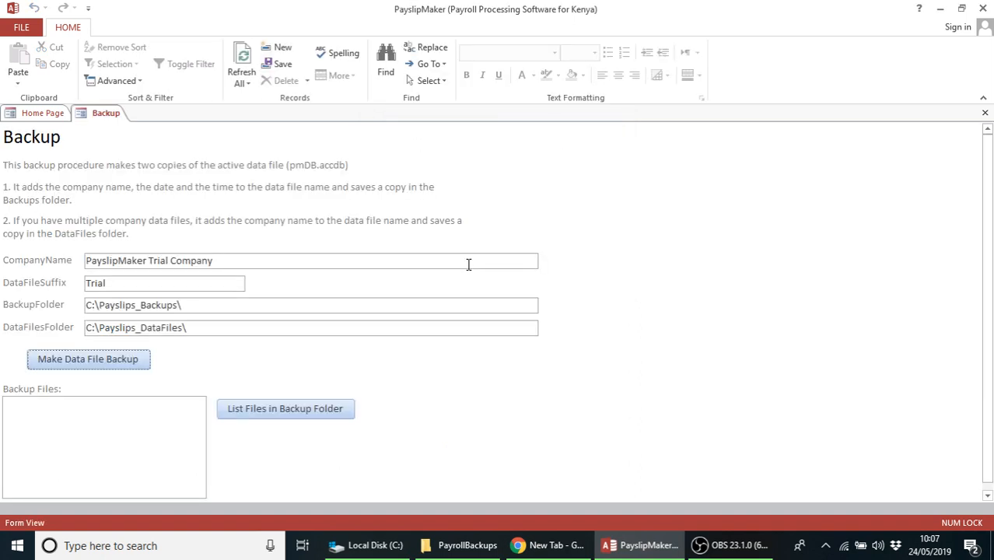
click(87, 364)
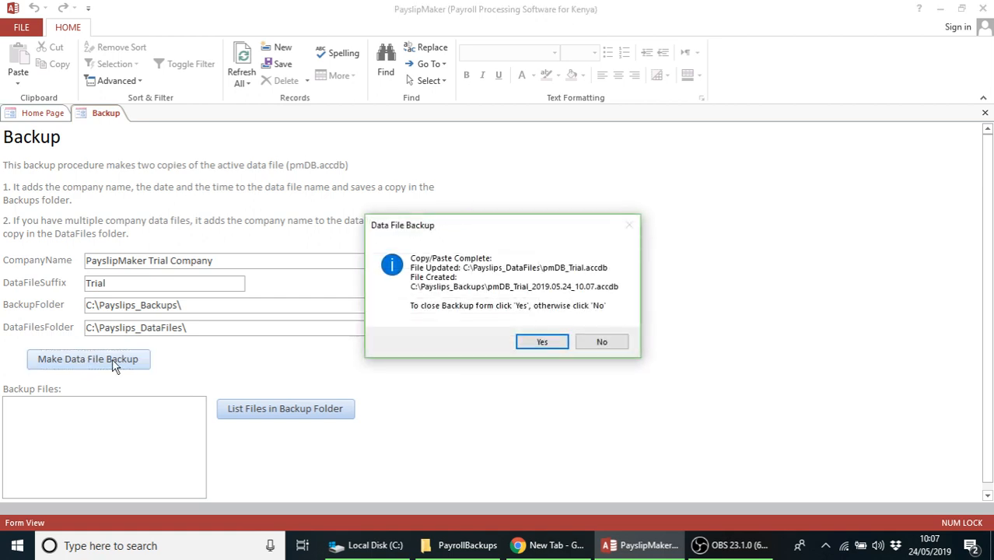
click(543, 344)
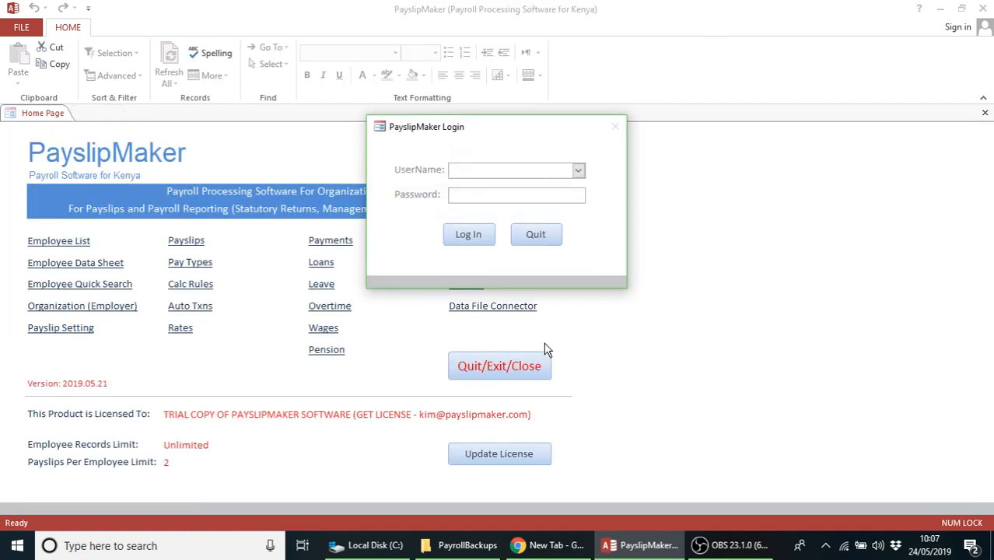
click(367, 545)
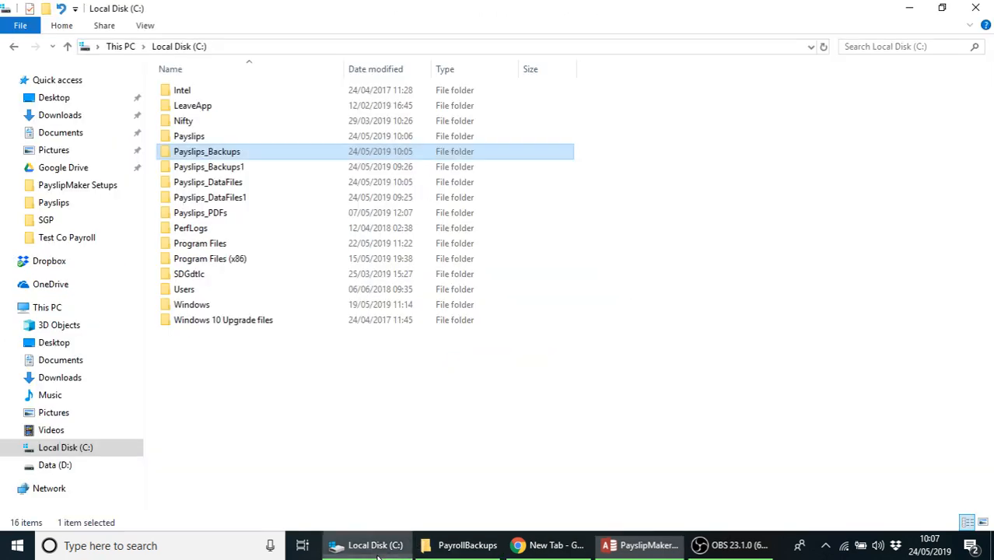
Confirm Payslips_Backups lists both timestamped backups and Payslips_DataFiles still holds only pmDB_Trial
double_click(235, 150)
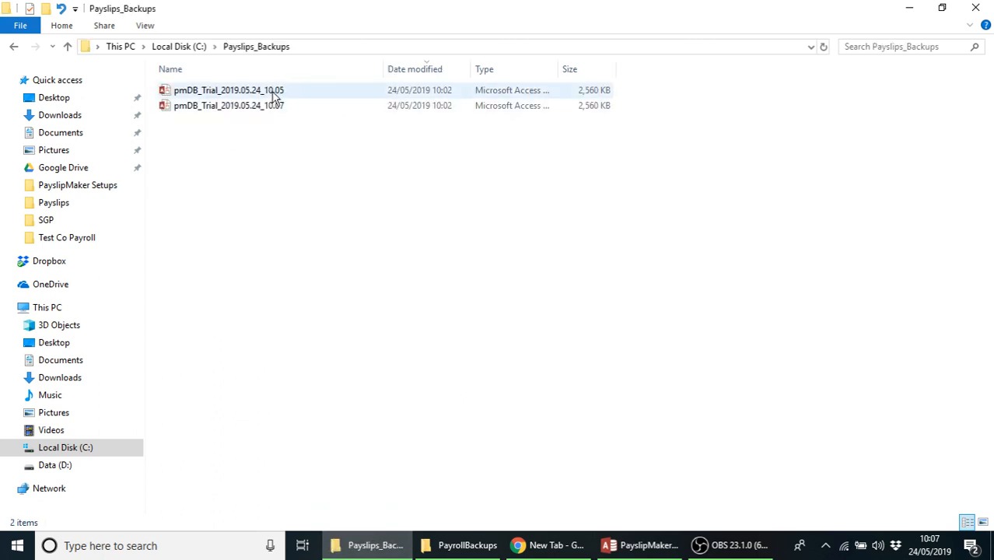
click(187, 47)
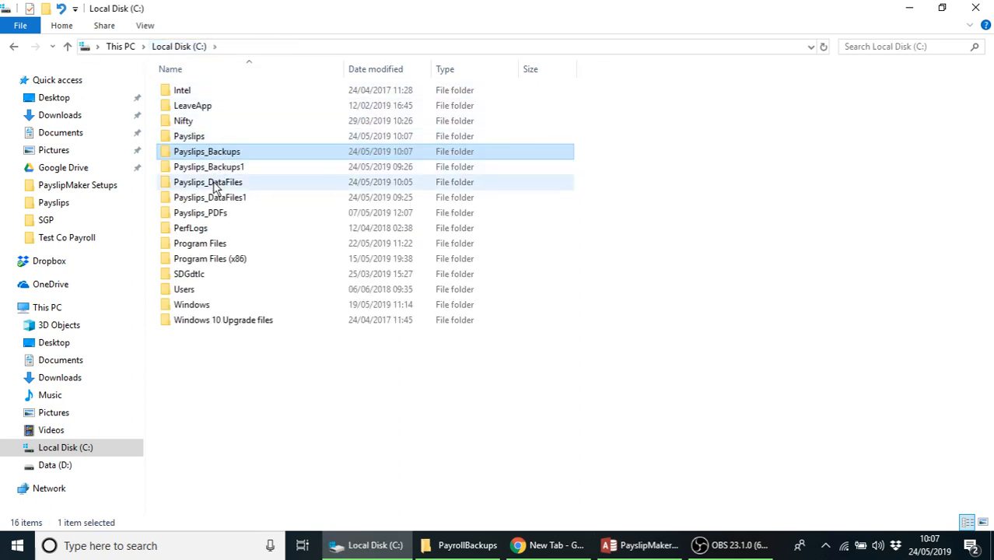
double_click(217, 183)
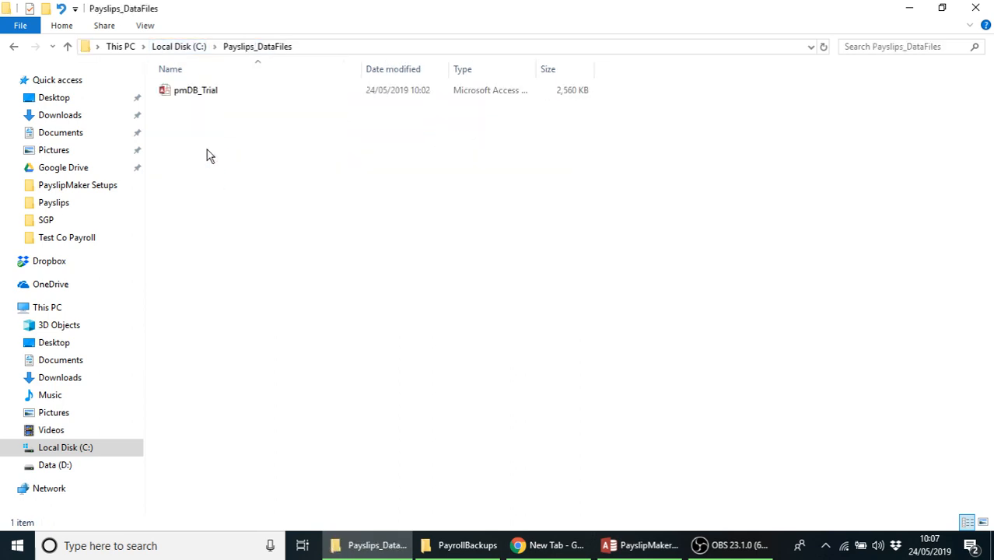
click(196, 95)
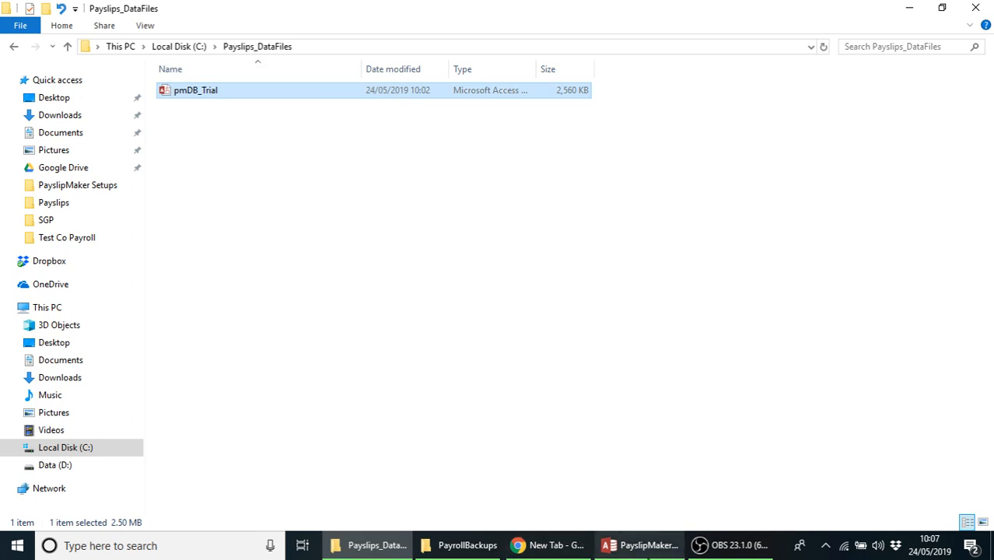
click(641, 545)
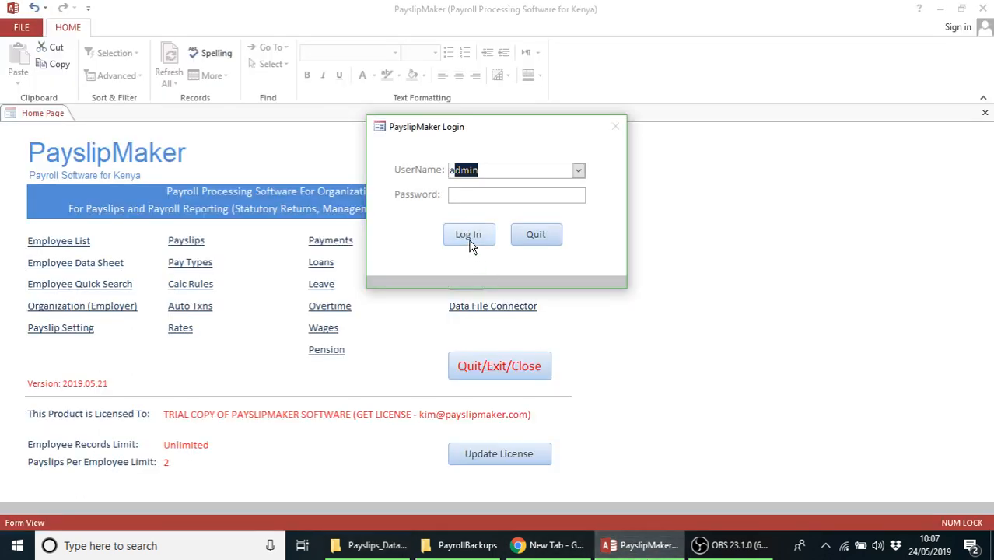
Log in to PayslipMaker with the administrator password
click(462, 195)
text(*)
click(469, 237)
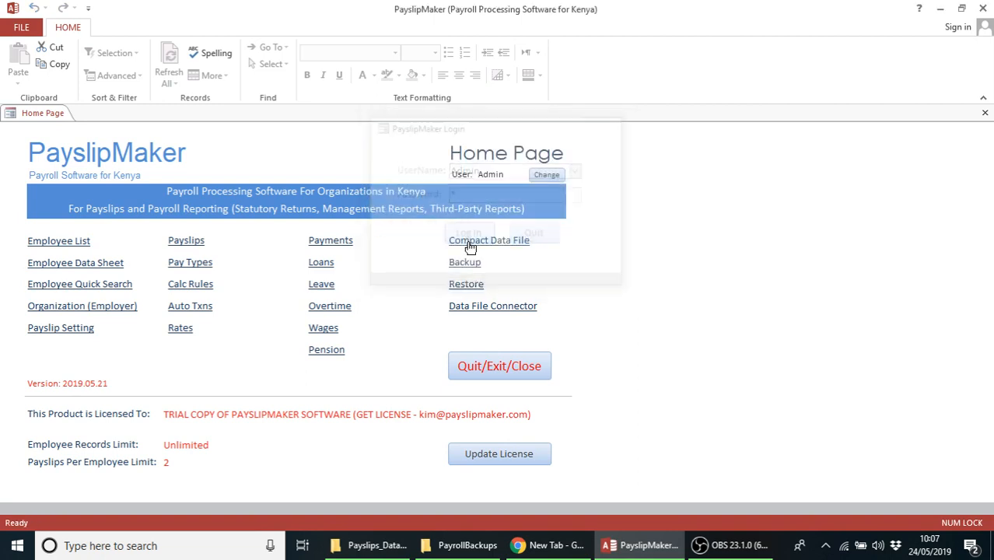
Add employee record 1 with a first and last name, then close the Employee List
click(68, 241)
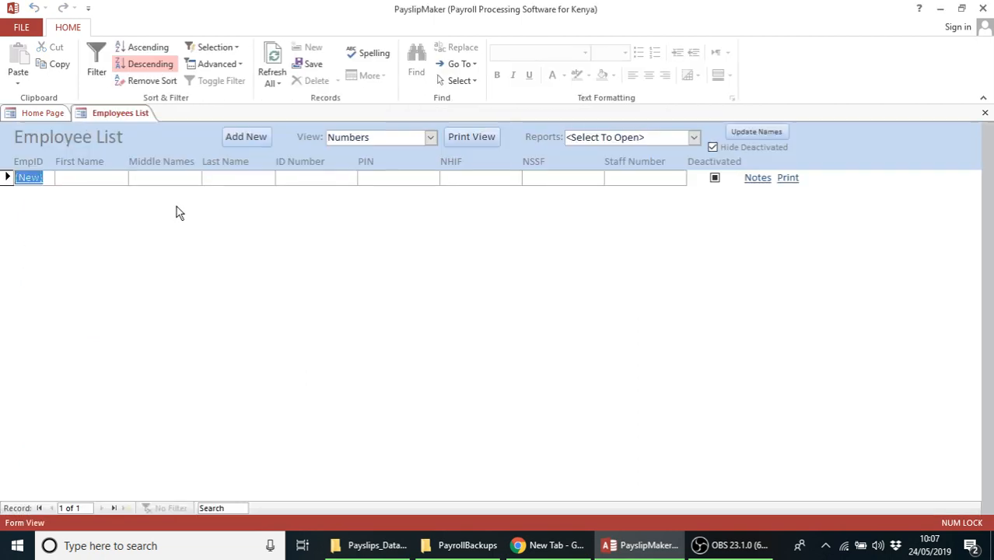
click(91, 177)
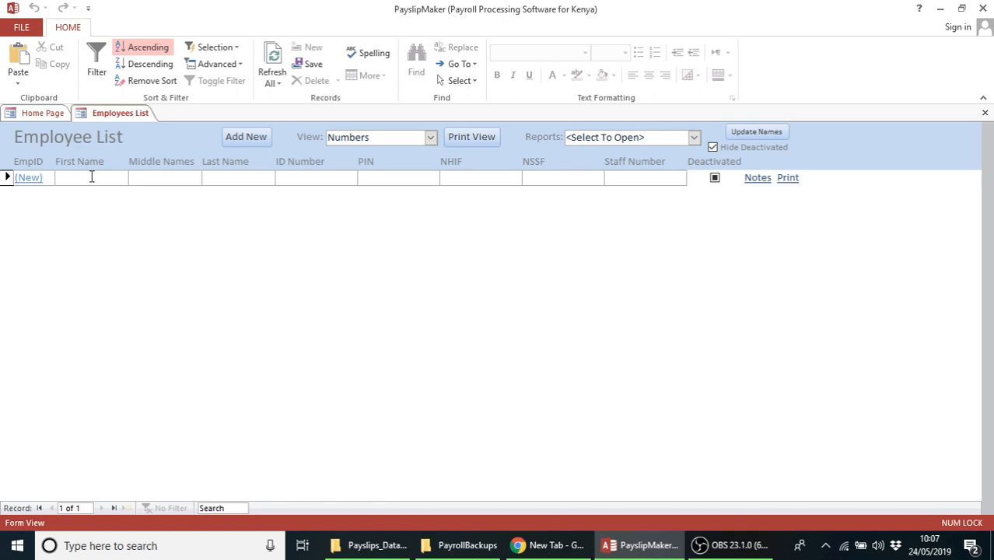
text(om)
key(BackSpace)
key(BackSpace)
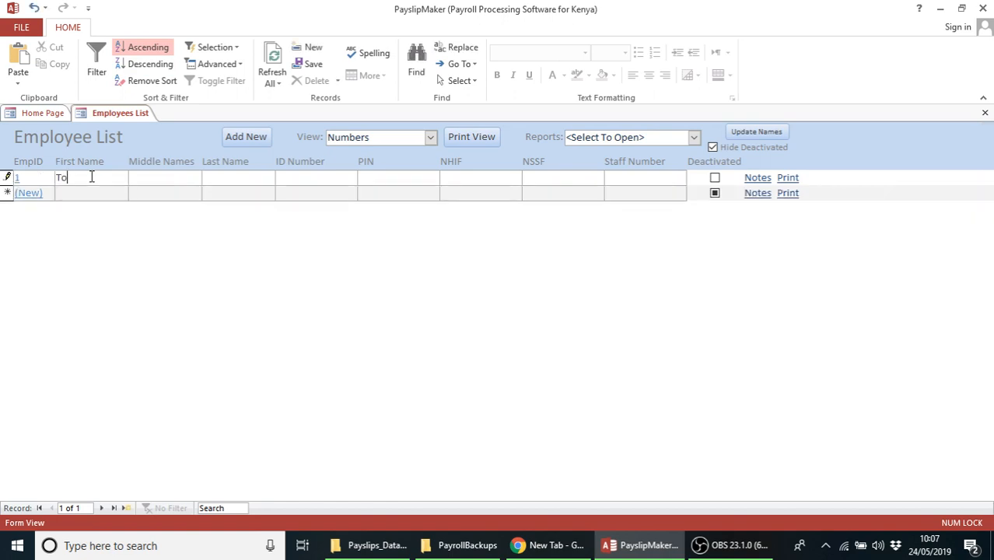
text(Kamau)
click(141, 194)
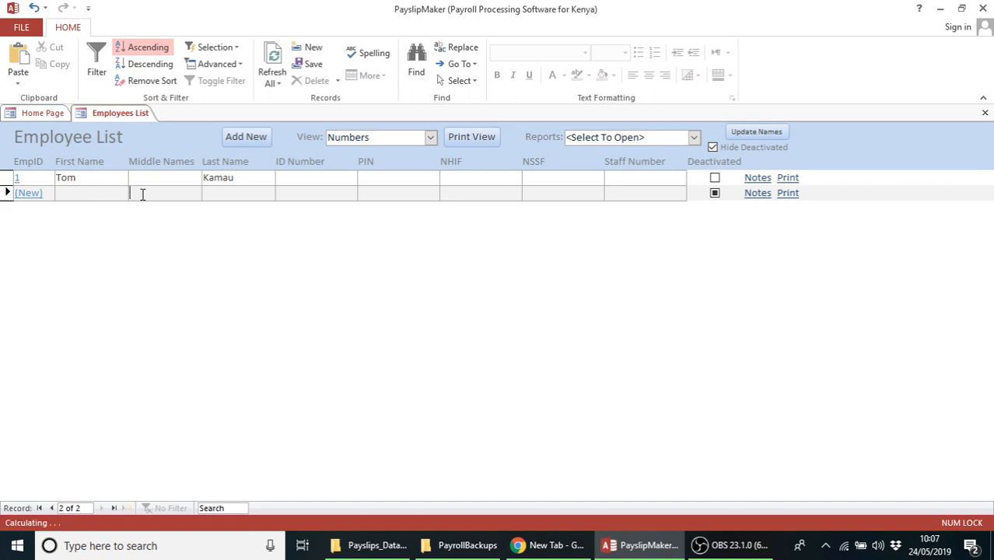
click(985, 113)
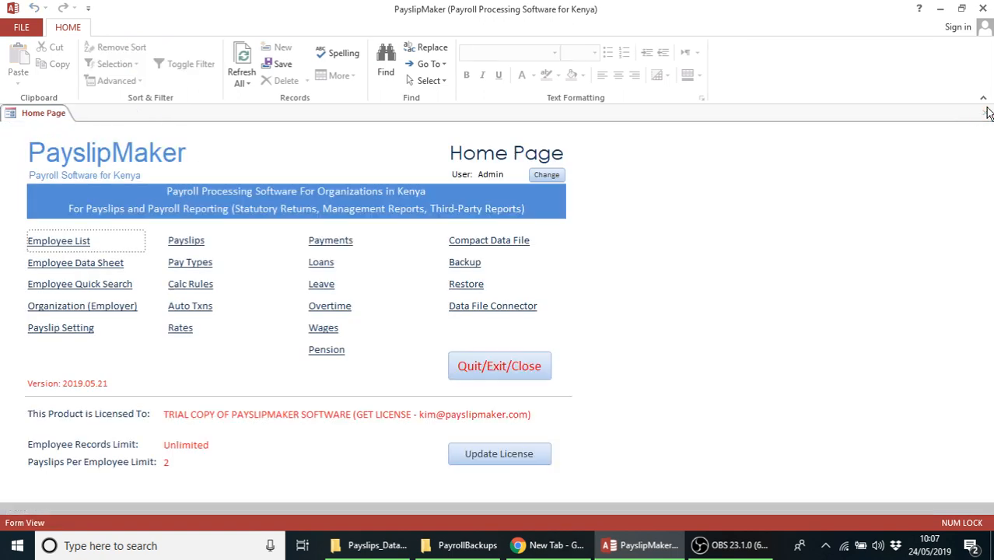
Make another backup of the active data file from the Backup form and confirm it
click(467, 263)
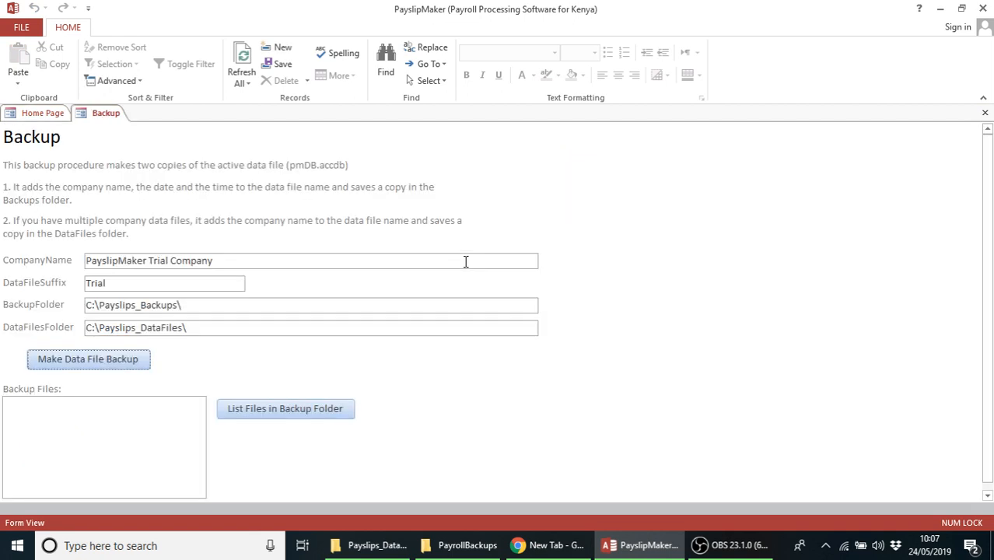
mouse_move(928, 551)
click(121, 286)
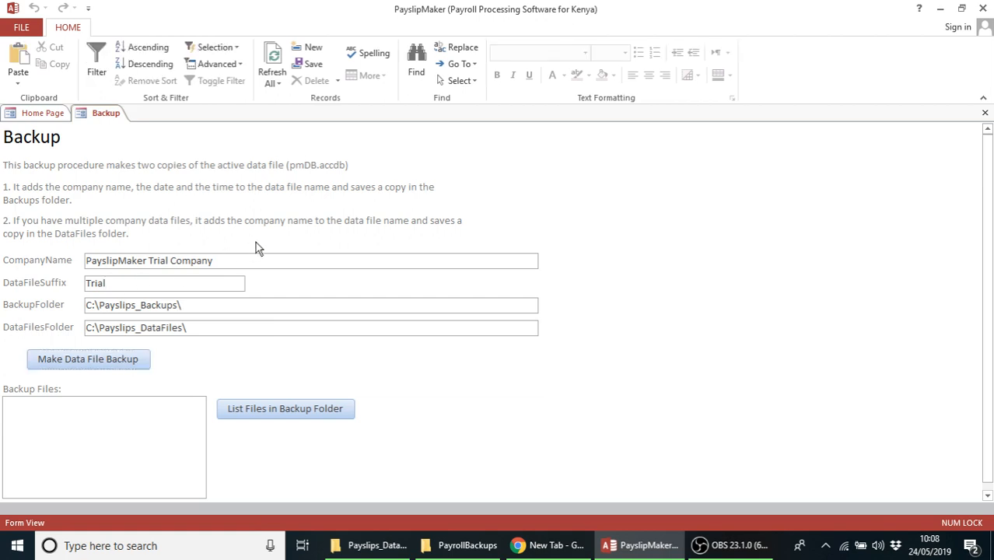
click(91, 358)
click(543, 347)
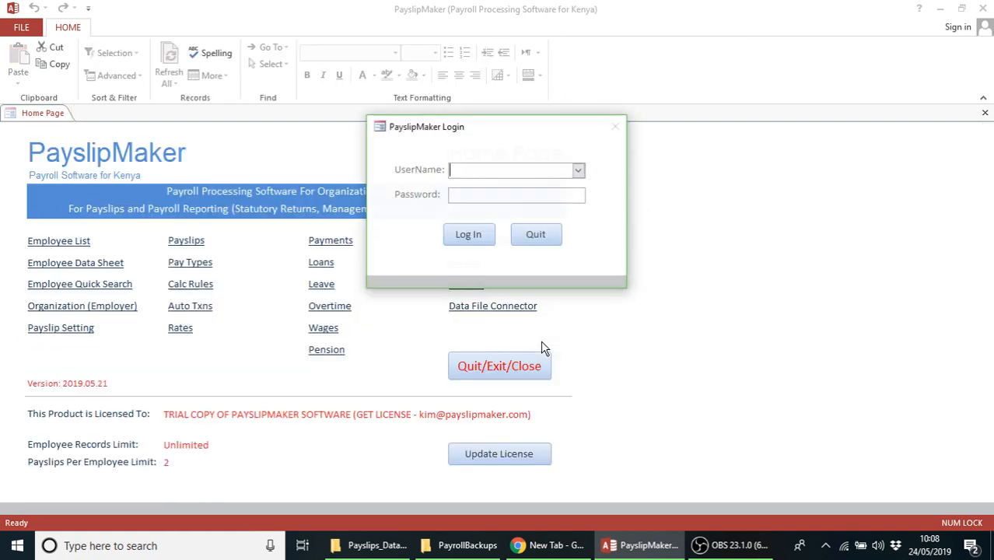
click(399, 547)
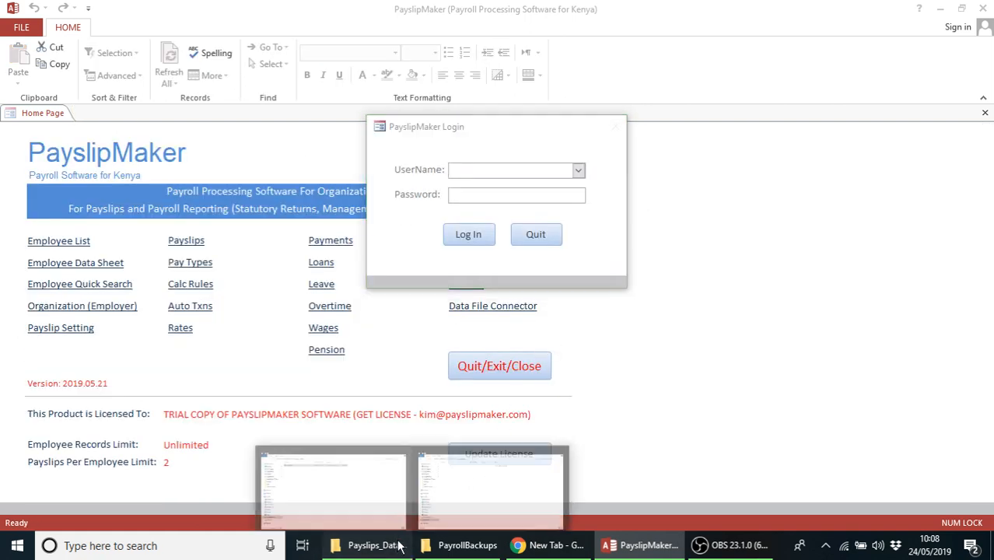
Confirm the third backup, pmDB_Trial_2019.05.24_10.08, appears in C:\Payslips_Backups
click(335, 488)
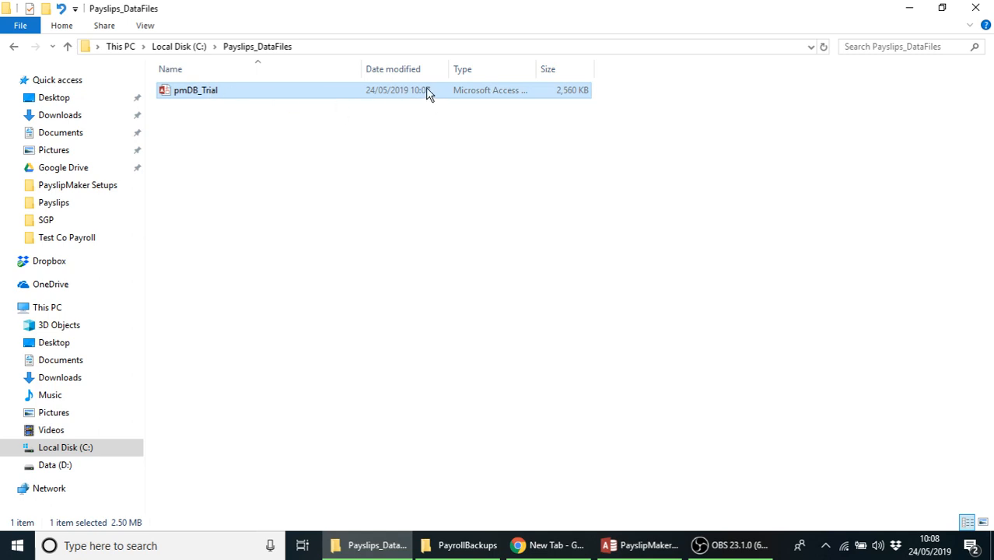
click(189, 48)
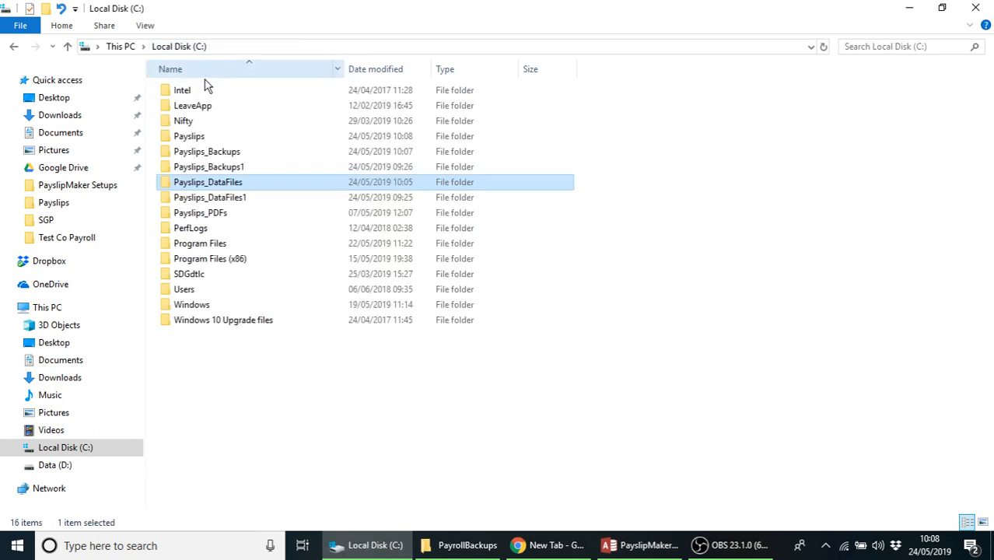
double_click(219, 154)
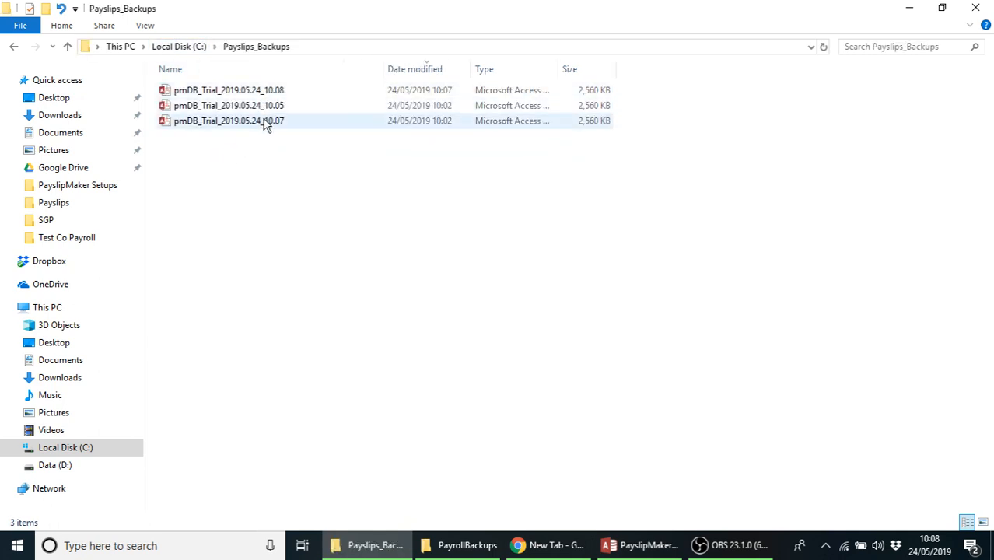
click(644, 547)
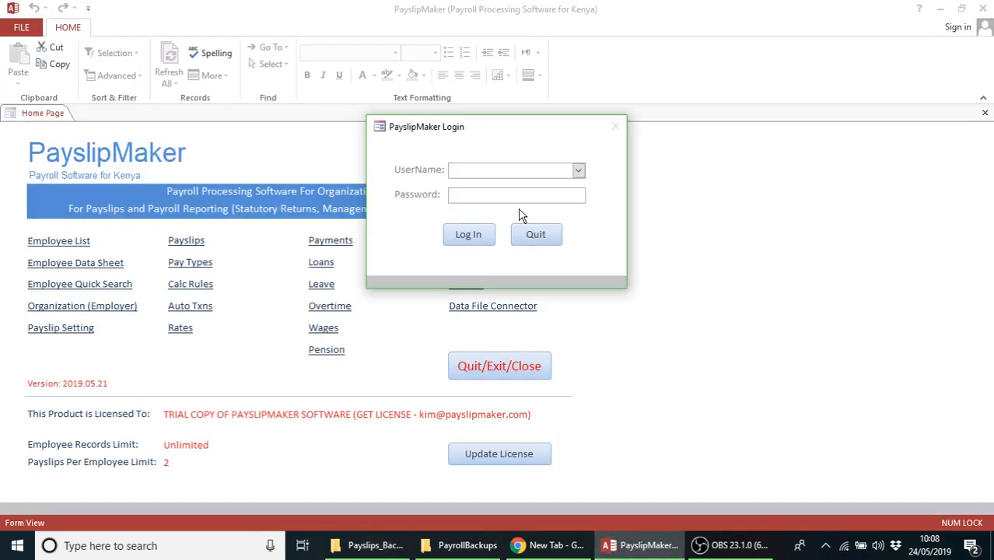
Enter the administrator user name and password in the Login dialog and log in
text(admin)
click(460, 196)
text(*)
click(469, 235)
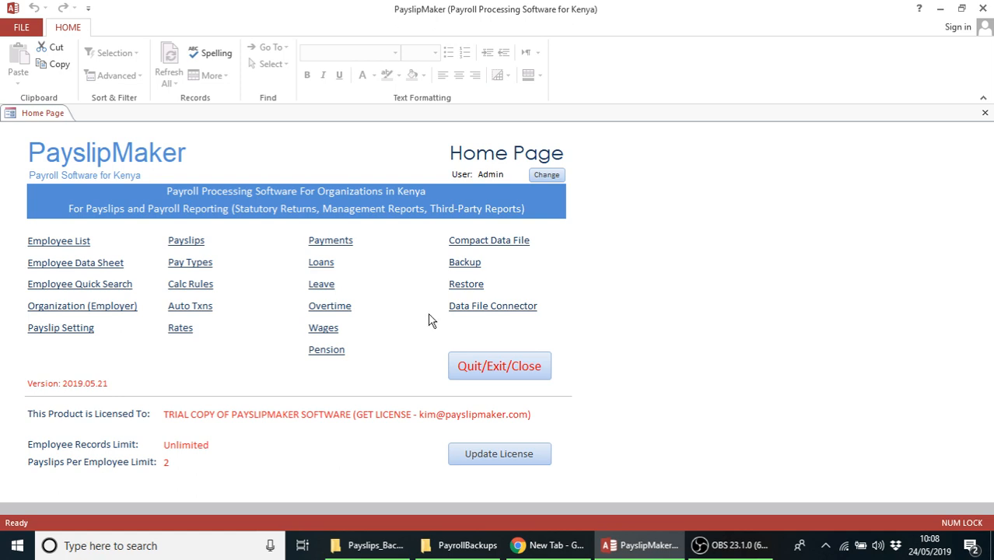
Restore pmDB_Trial.accdb as the active data file and dismiss the License Number Updater
click(464, 285)
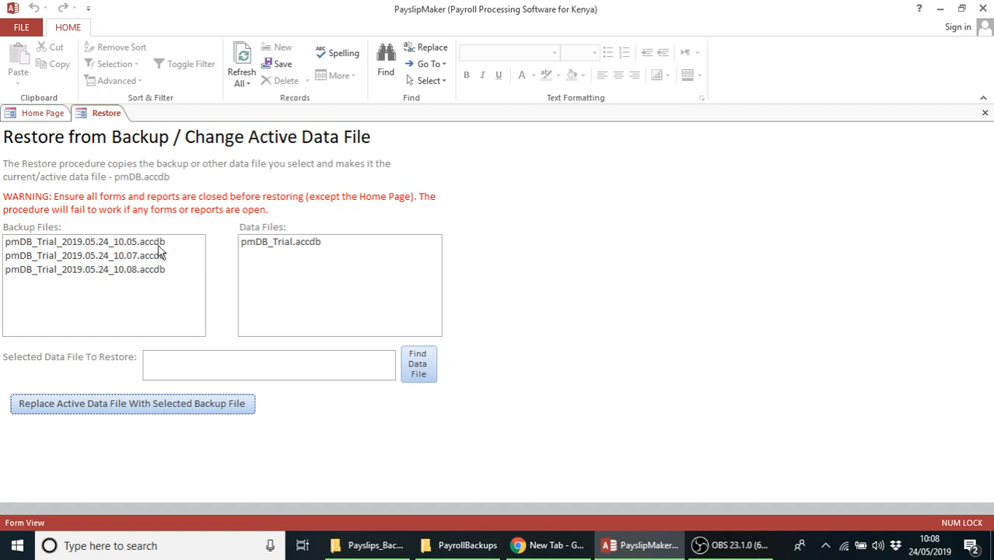
click(286, 244)
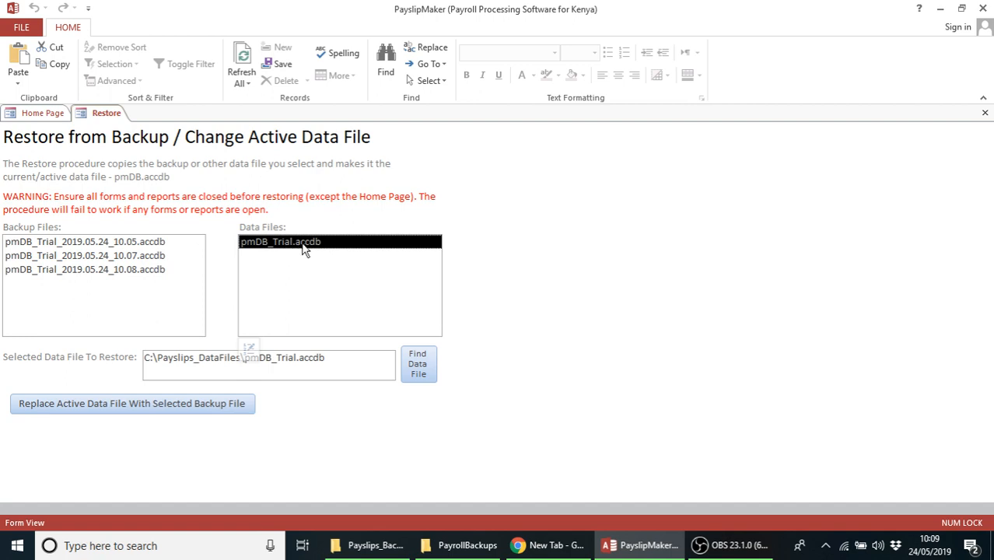
double_click(303, 246)
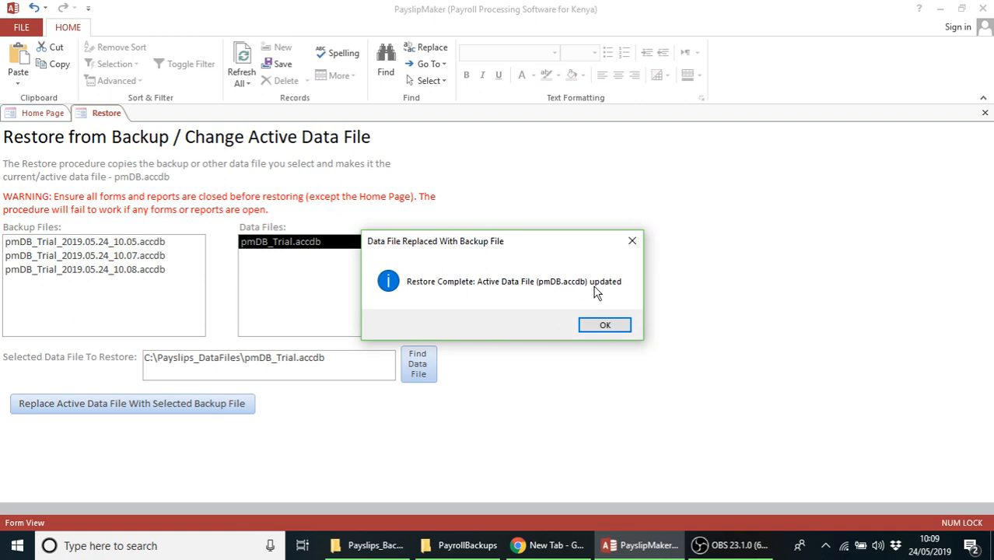
click(604, 324)
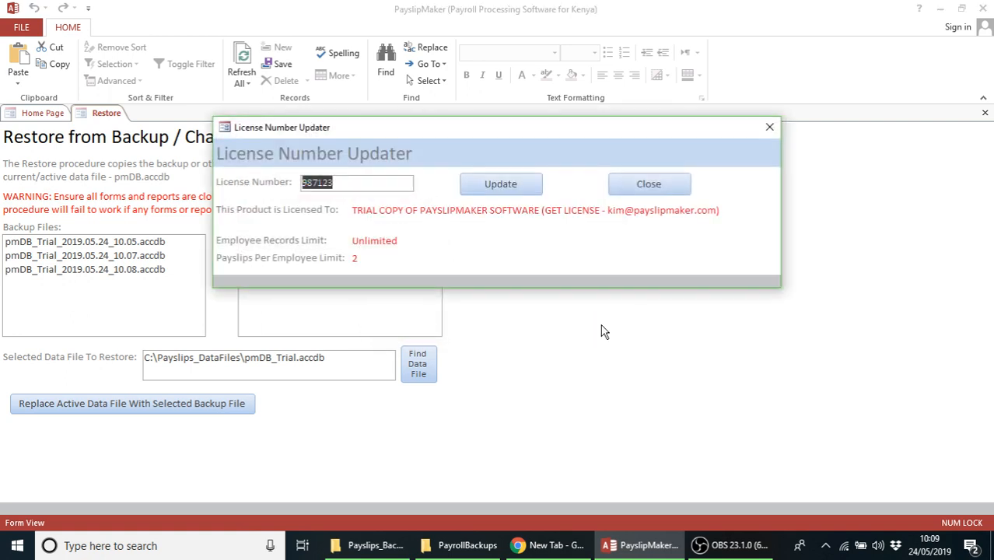
click(656, 185)
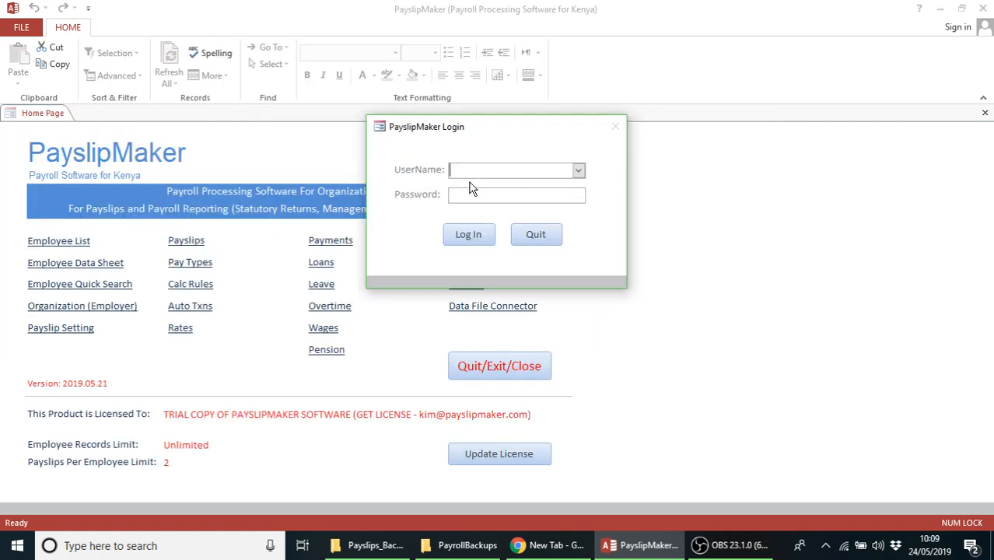
Log back in as administrator and reopen the Restore from Backup form
click(461, 195)
text(*)
click(471, 235)
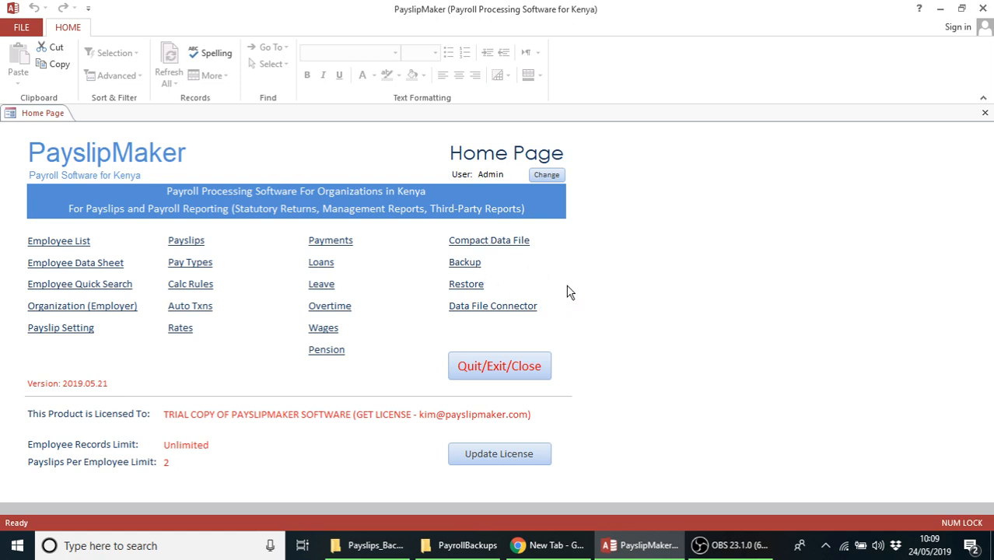
click(472, 286)
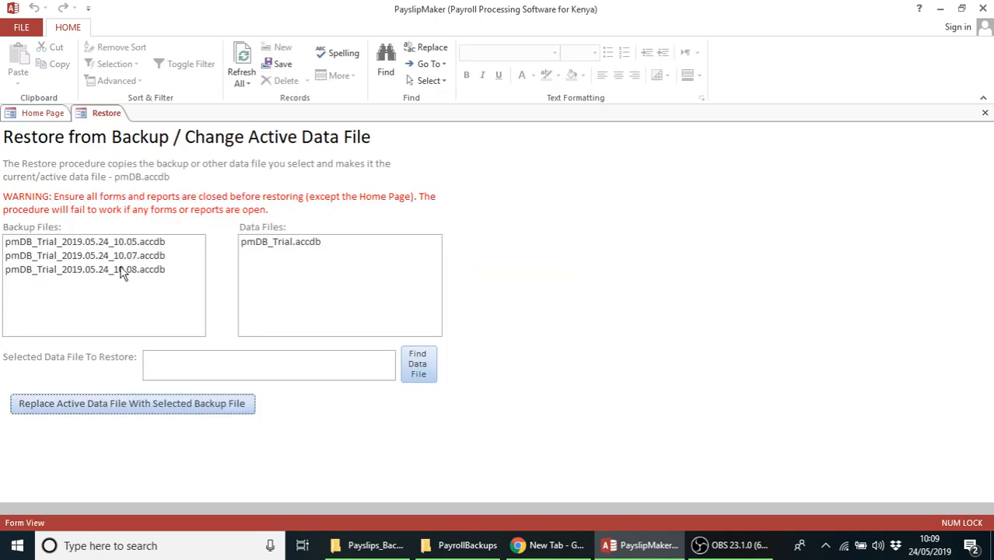
Restore the 10.08 backup, log back in, and check its Employee List
click(121, 269)
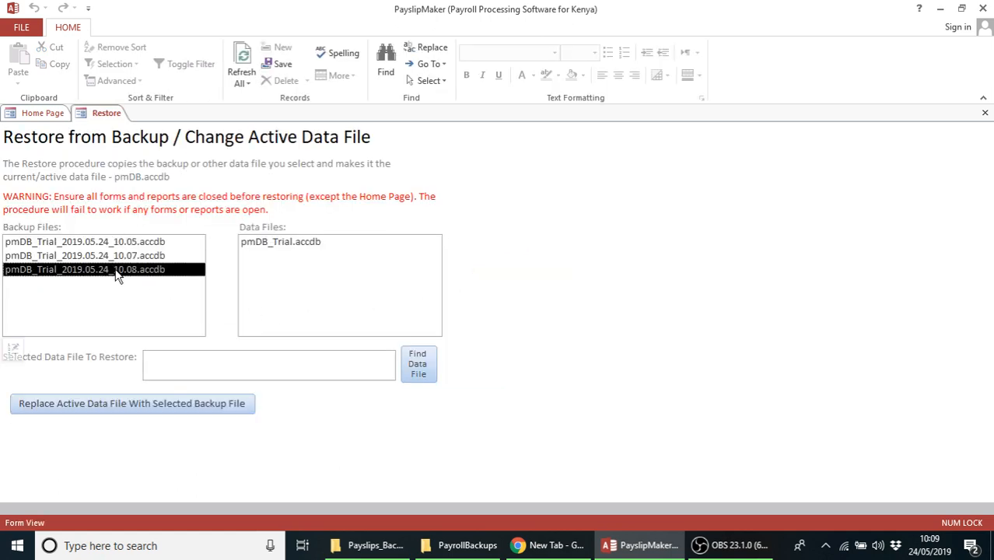
double_click(69, 275)
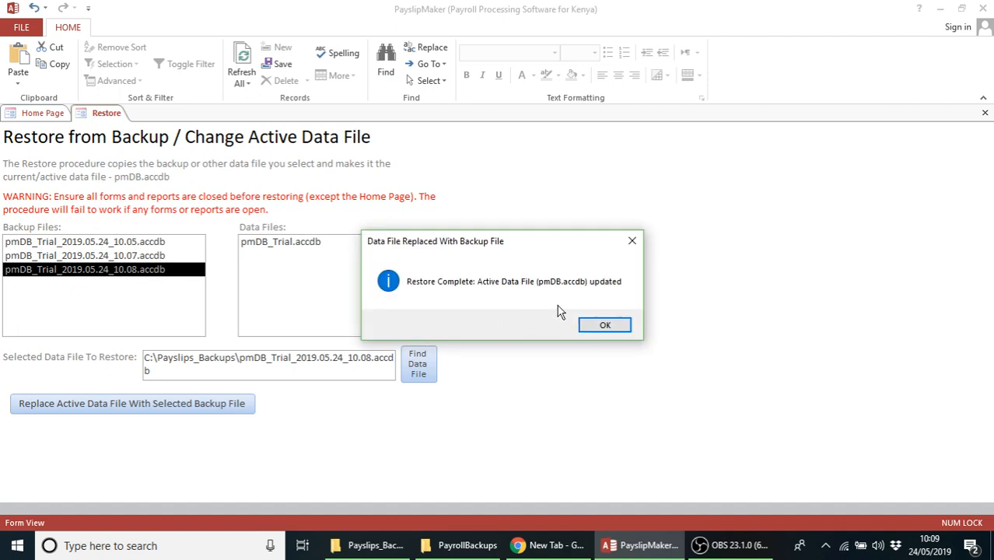
click(604, 326)
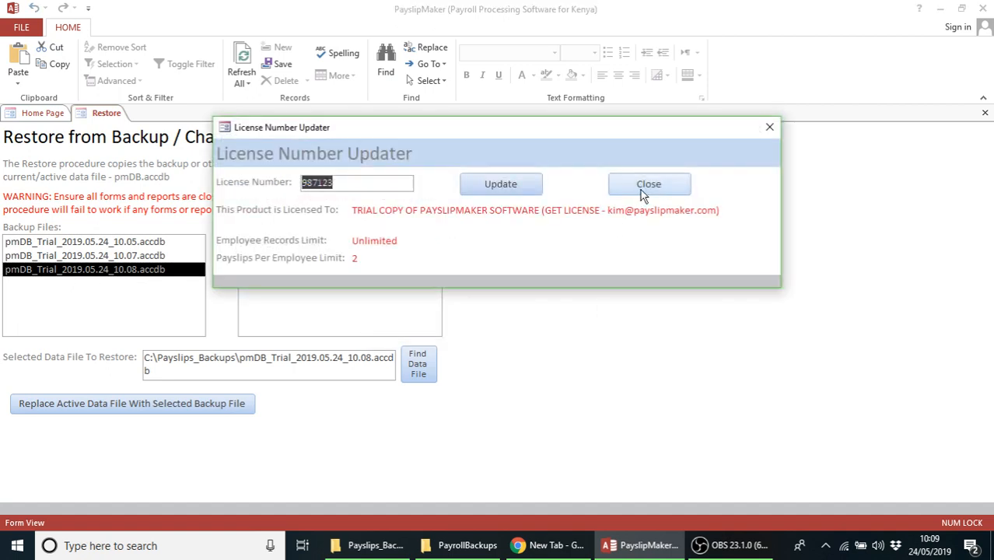
click(654, 189)
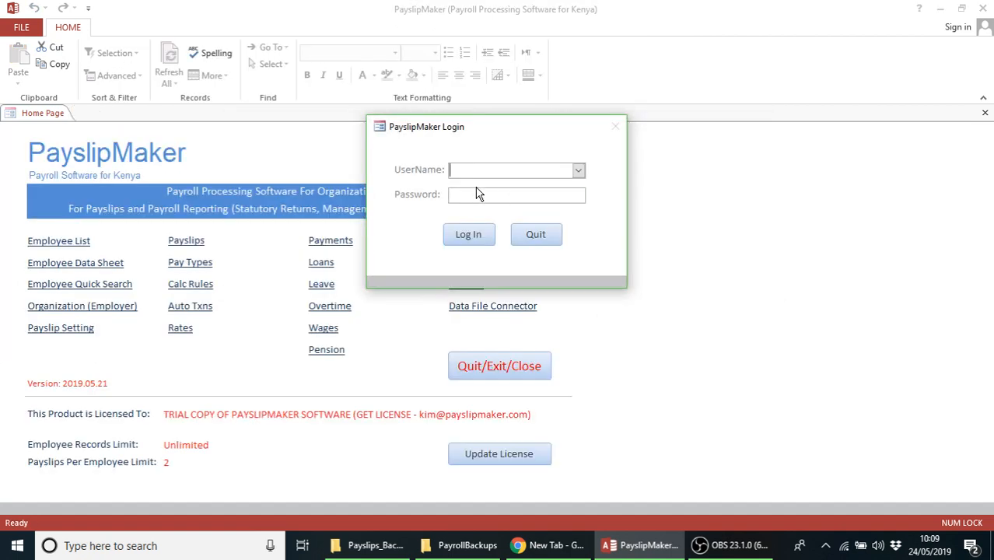
text(admin)
key(Tab)
text(*)
click(469, 242)
click(56, 245)
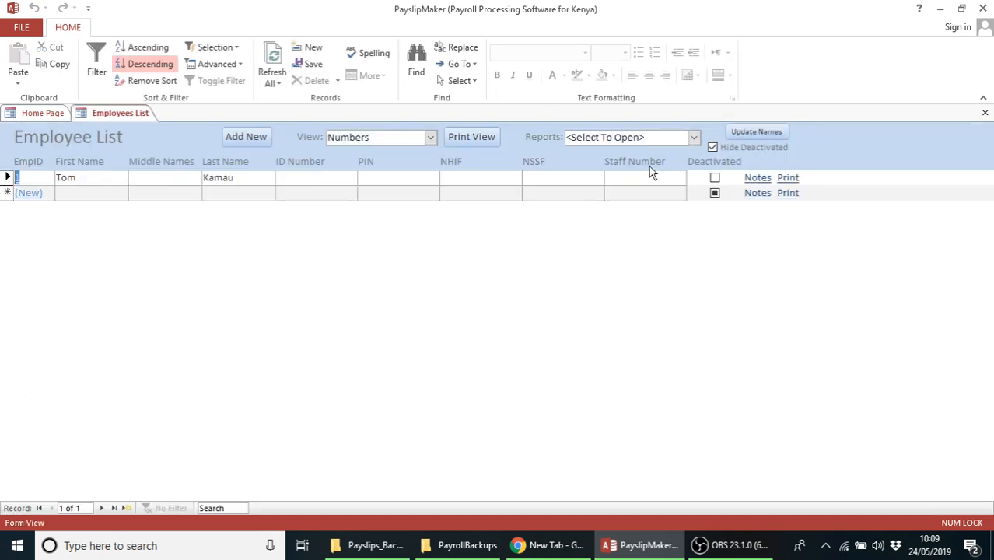
click(986, 114)
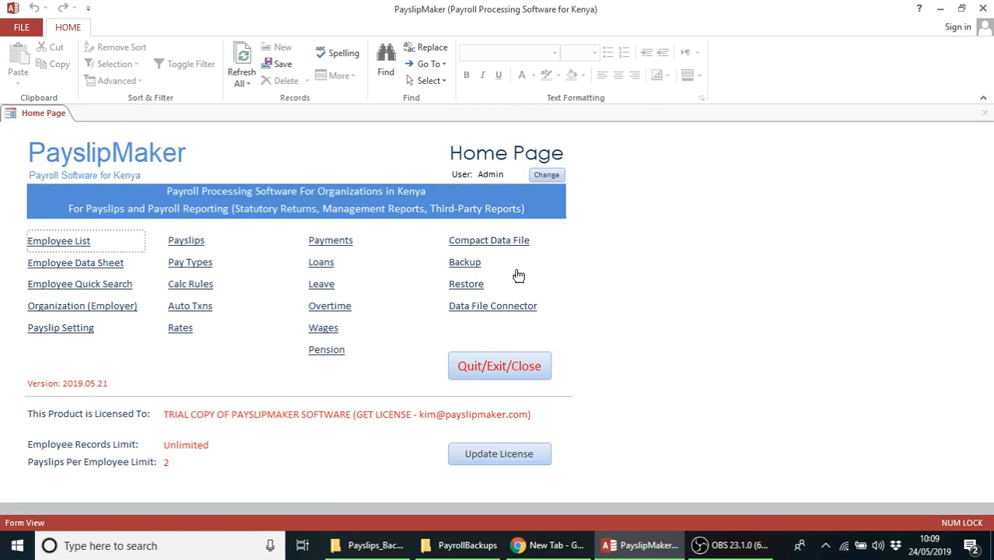
Restore the 10.05 backup, log back in, and confirm its Employee List is empty
click(466, 284)
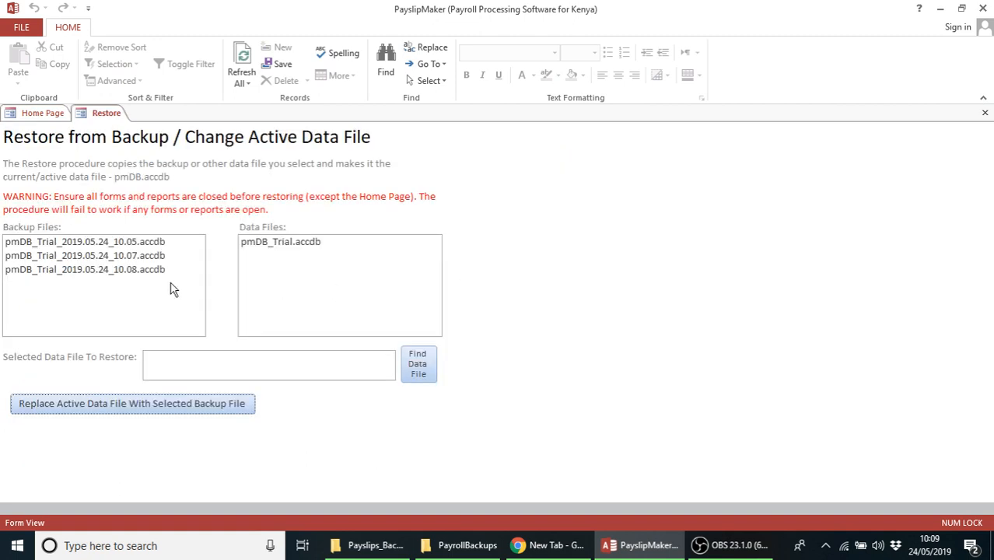
double_click(123, 244)
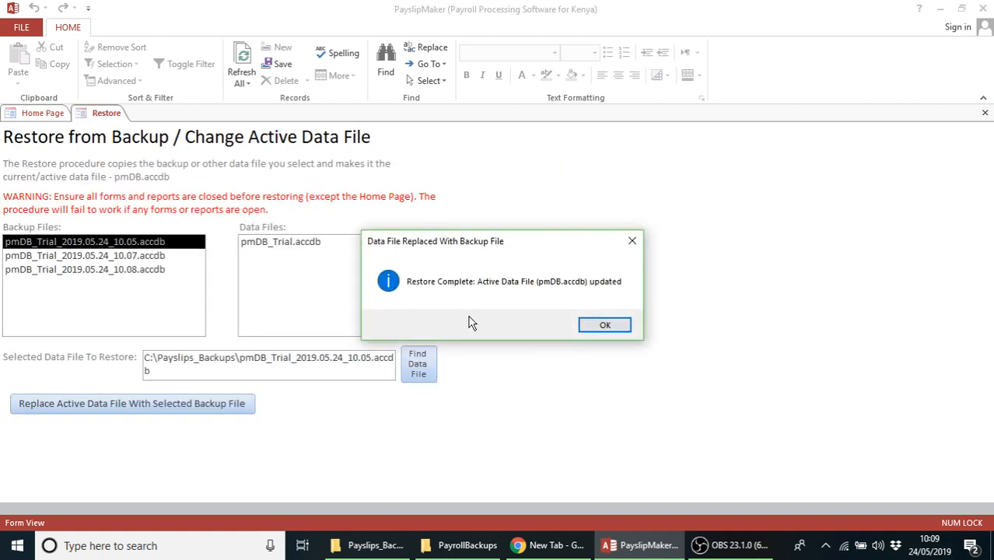
click(623, 328)
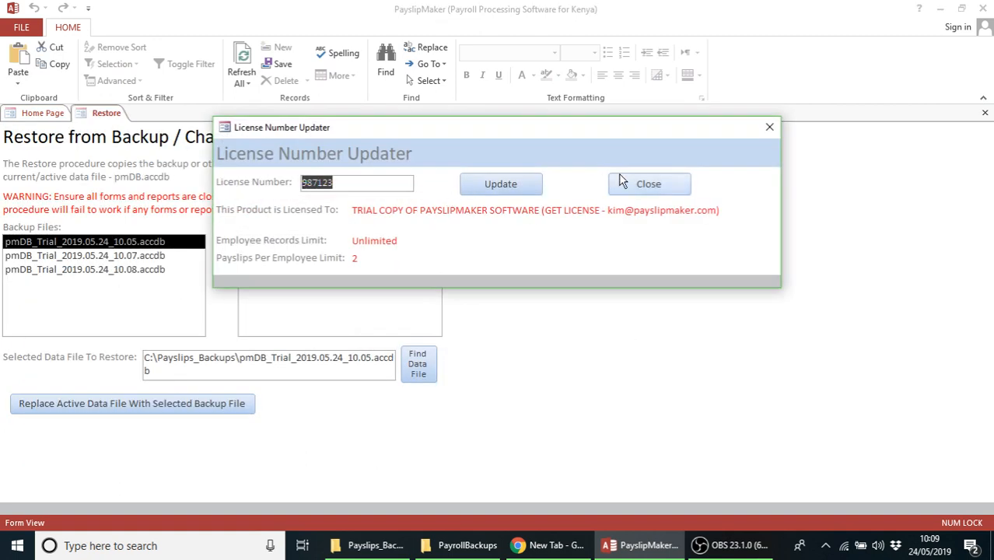
click(626, 183)
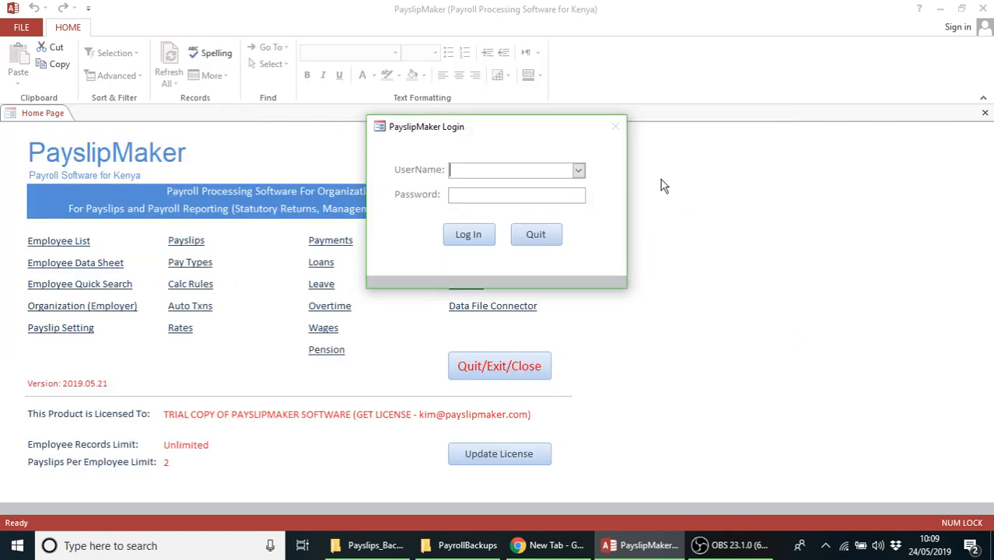
click(469, 201)
click(468, 233)
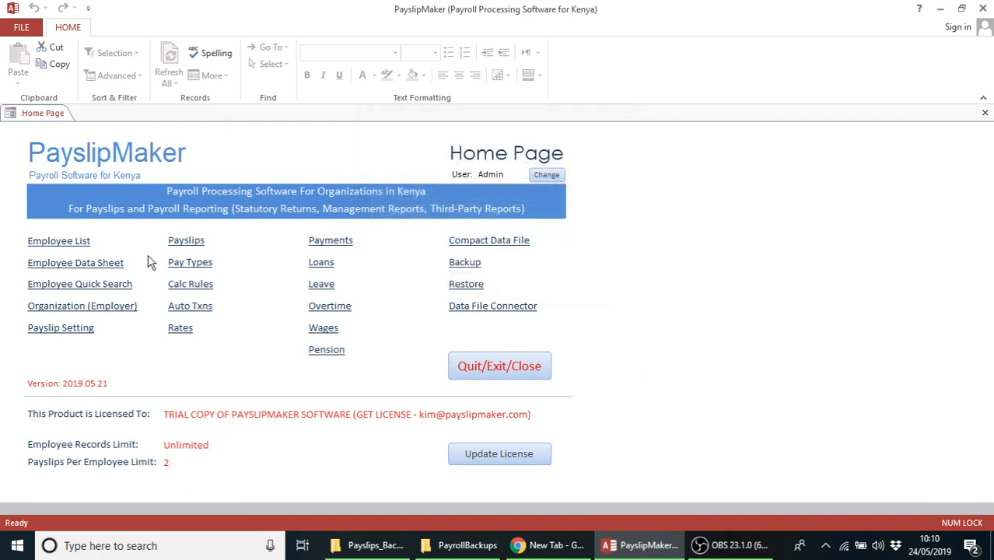
click(70, 247)
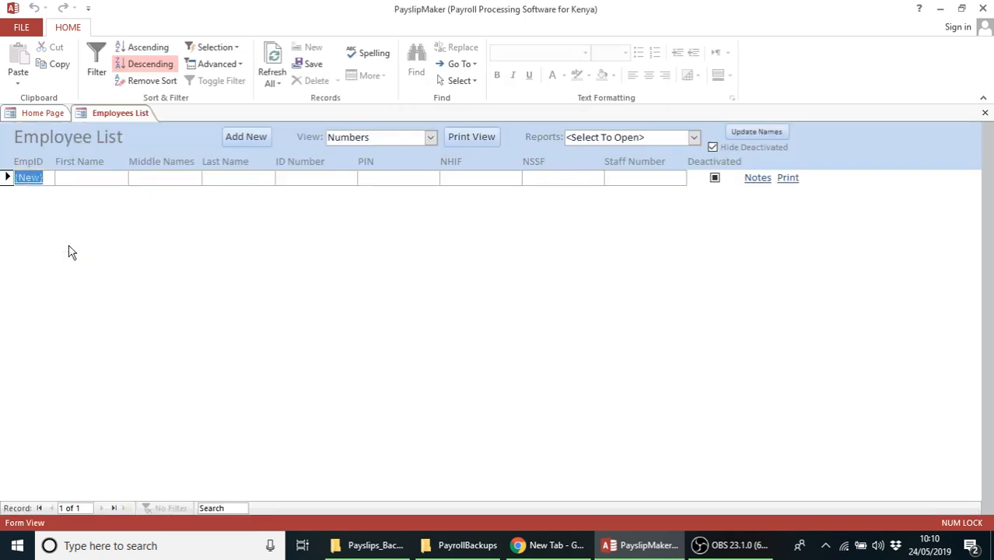
click(985, 114)
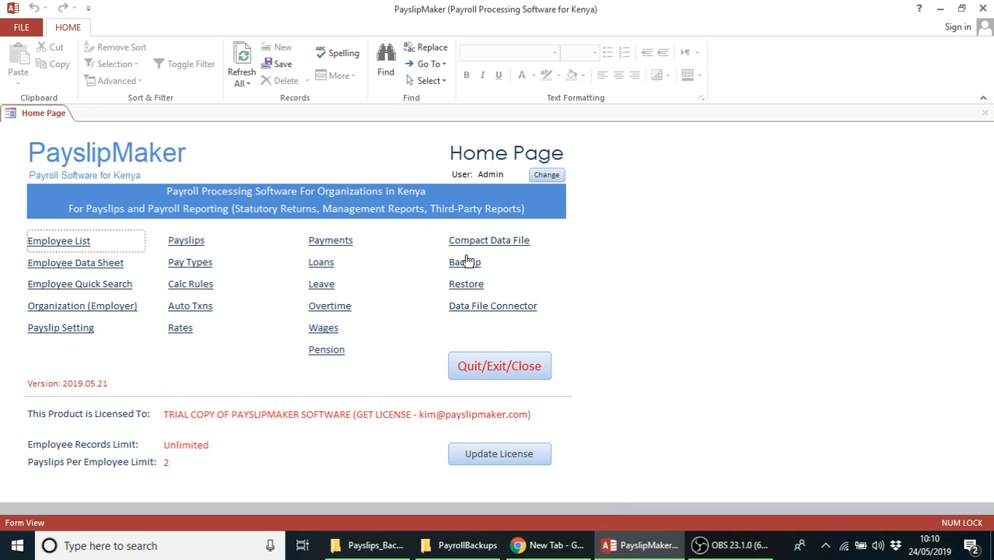
Add a new employee with first name Jane to the employee list and save the record
click(69, 241)
click(80, 178)
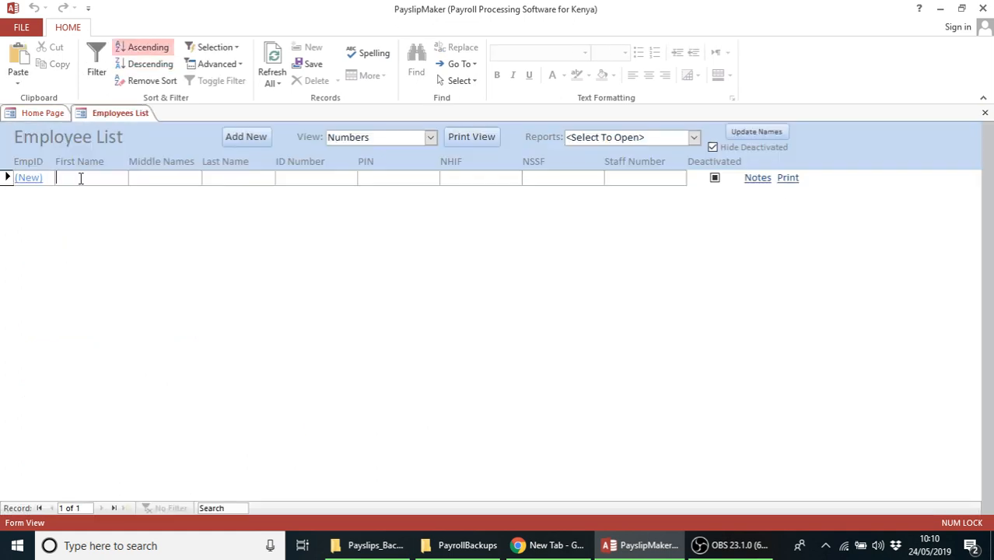
text(Jane)
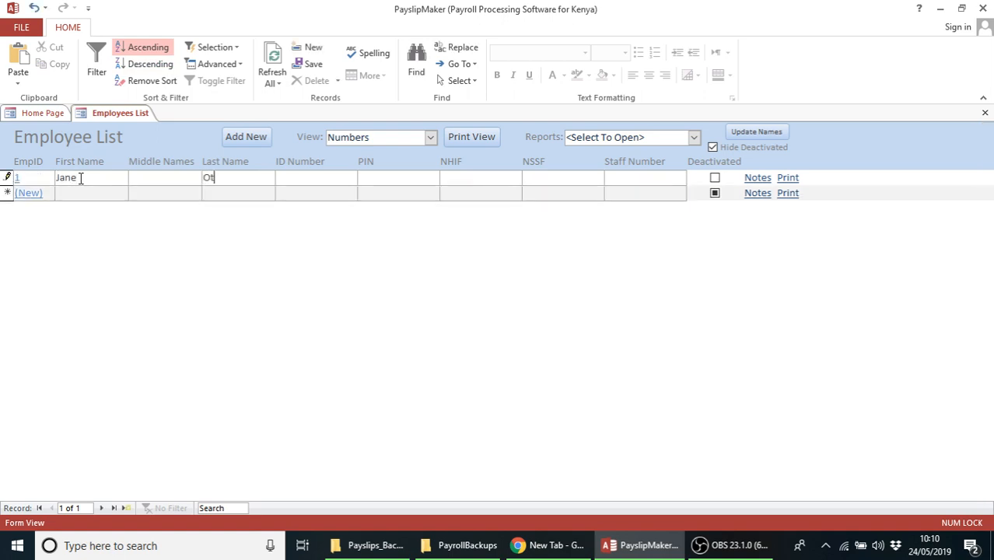
click(137, 195)
click(986, 115)
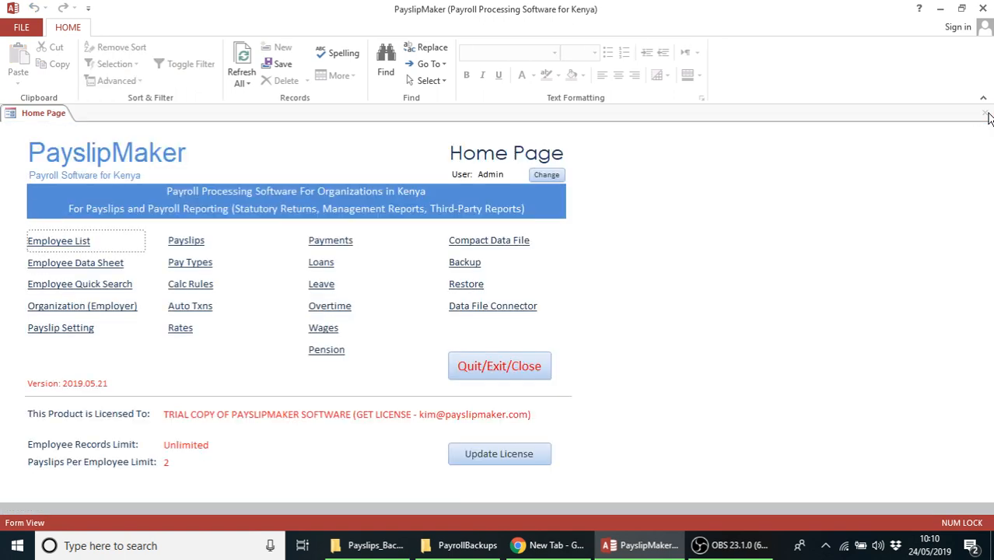
Make a fresh data file backup, pmDB_Trial_2019.05.24_10.10, and confirm it
click(466, 263)
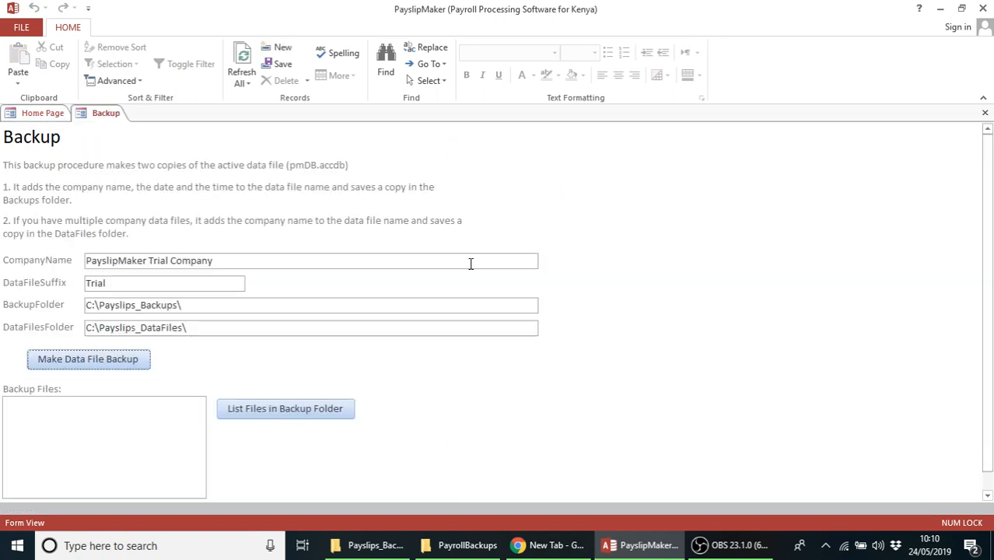
click(84, 360)
click(540, 342)
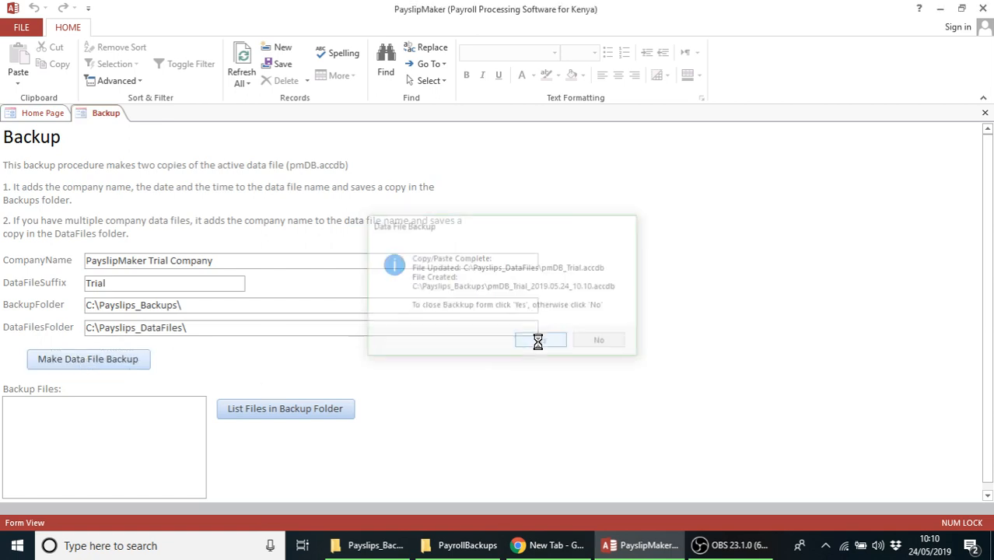
Log back in as Admin and check that the employee list holds one record
text(admin)
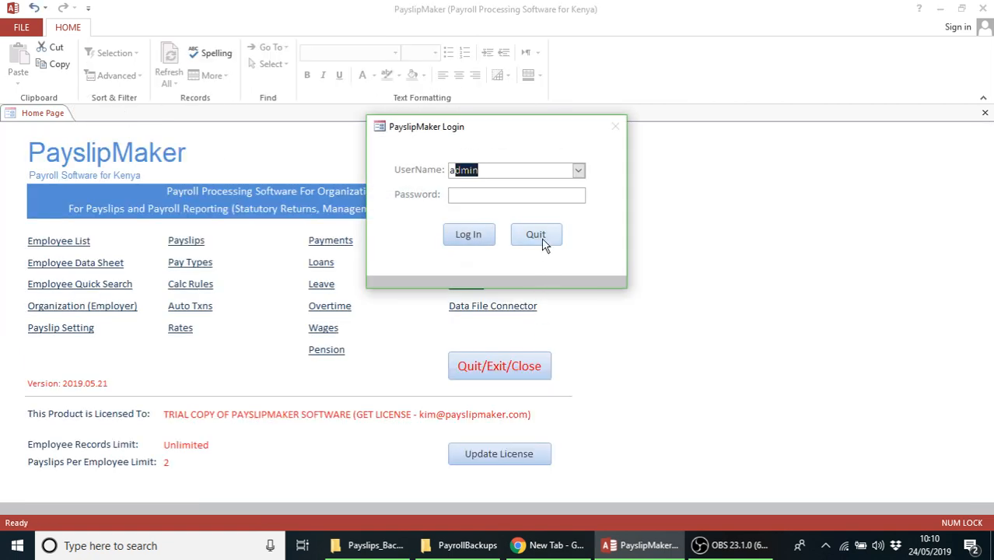
click(458, 198)
text(*)
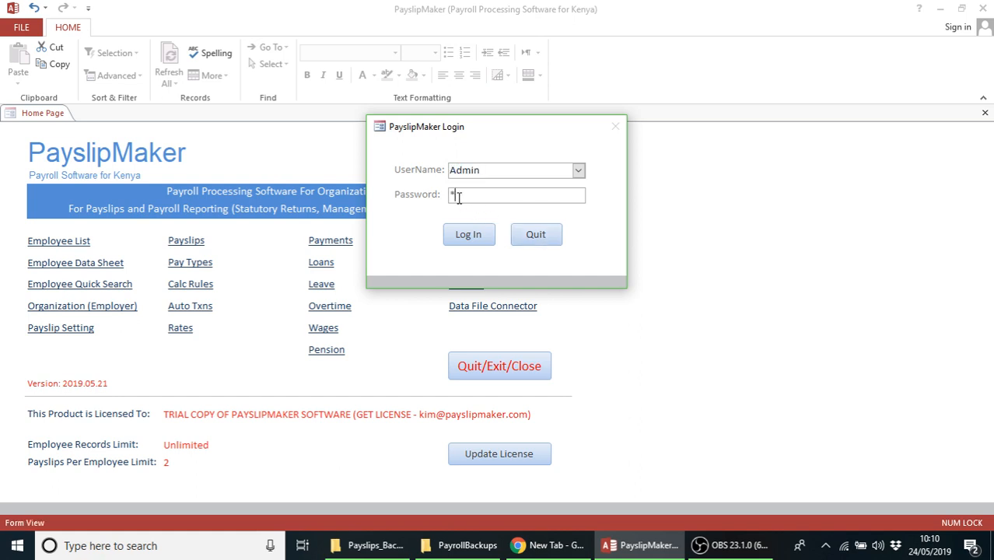
click(467, 234)
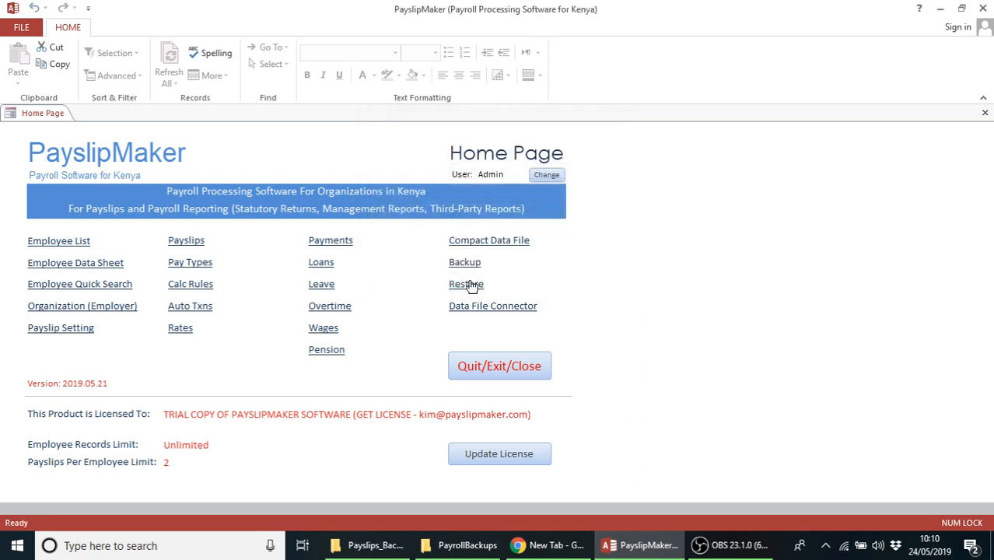
click(54, 242)
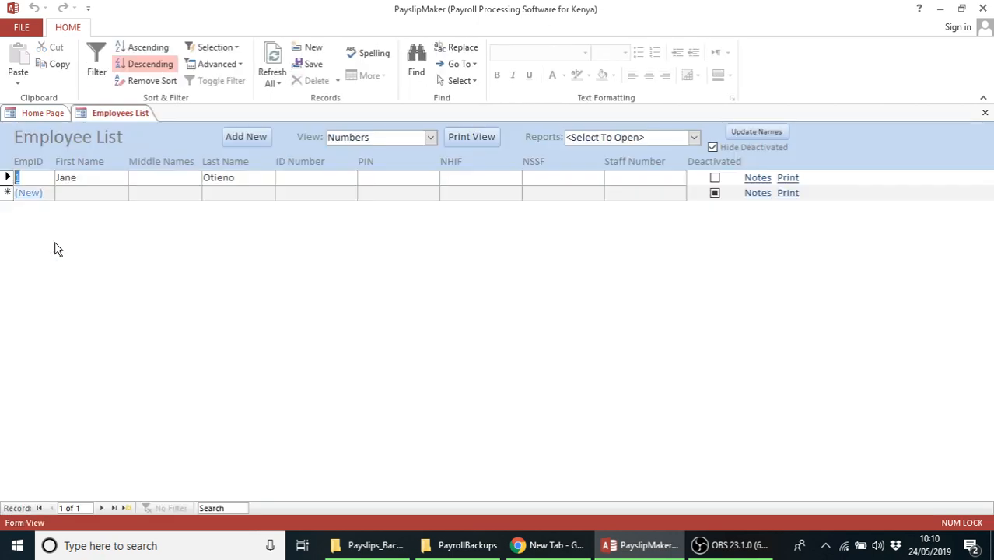
click(985, 113)
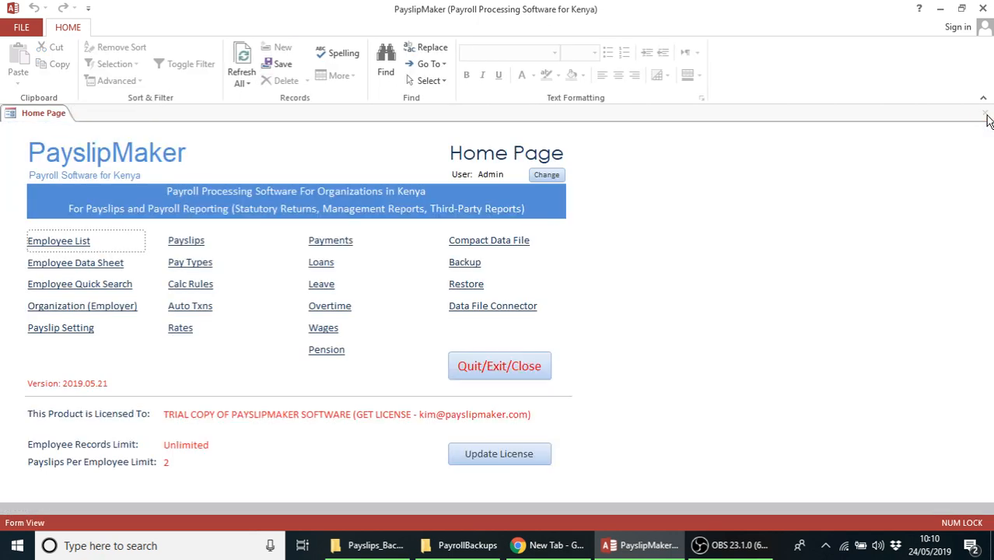
Restore the 10.08 backup, log in as Admin, and review its employee list
click(469, 286)
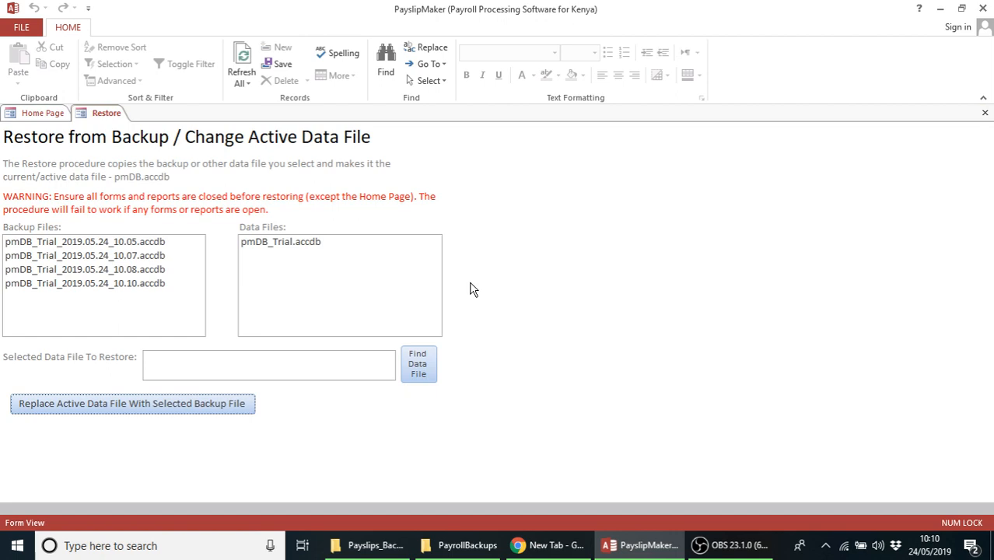
click(143, 269)
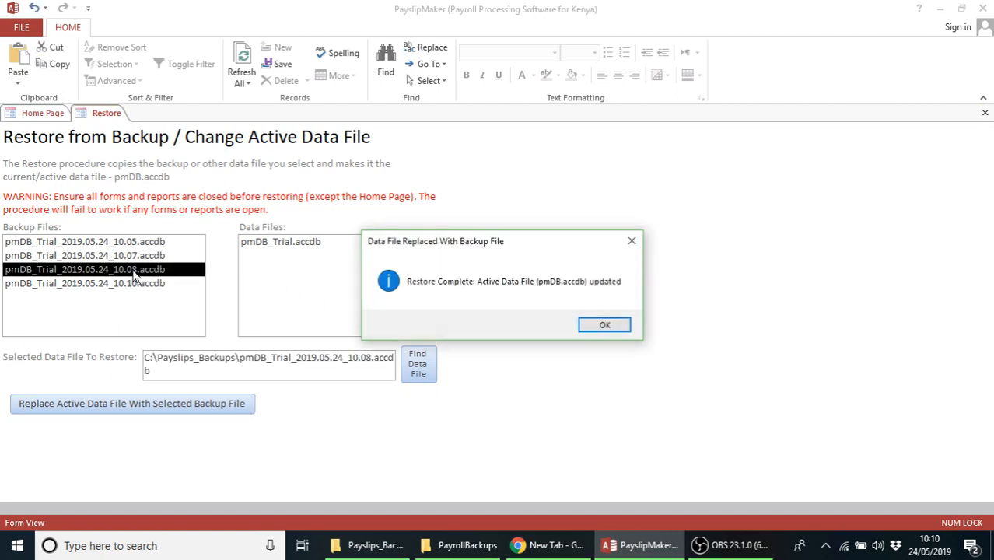
click(603, 324)
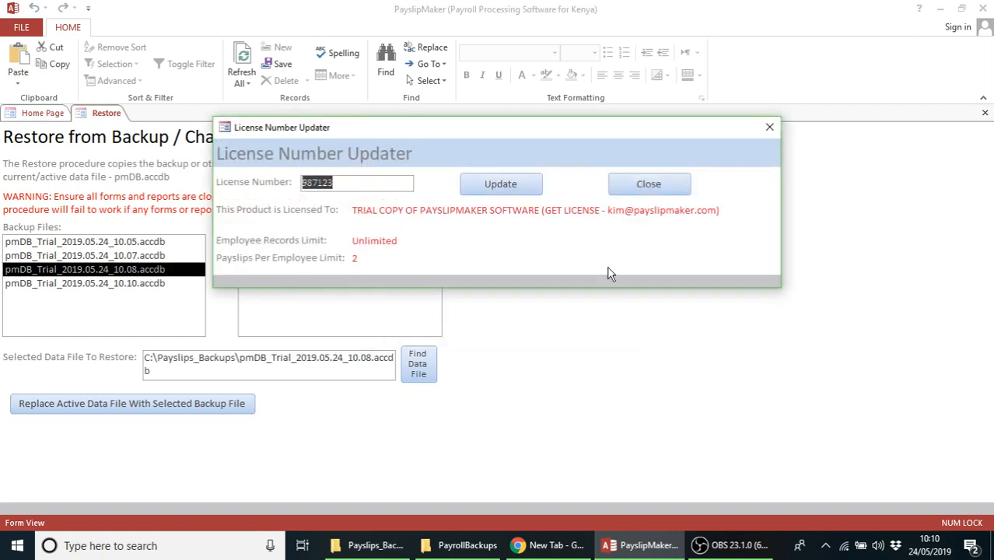
click(657, 185)
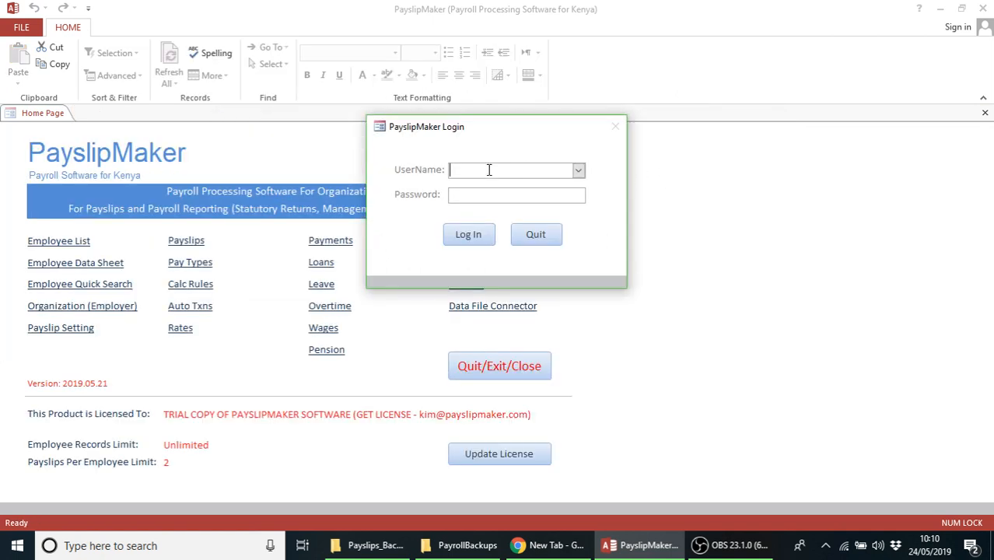
text(admin)
key(Tab)
text(*)
click(471, 240)
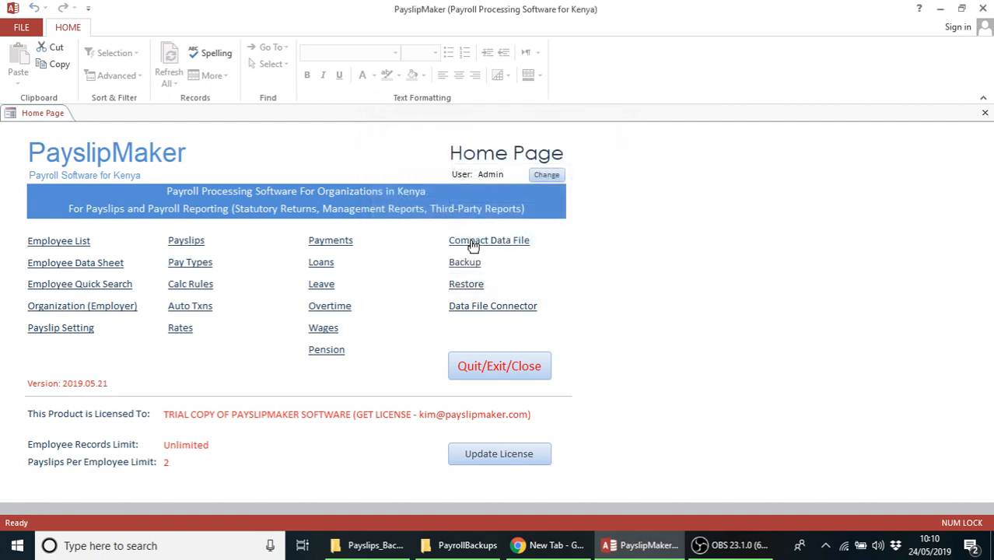
click(62, 241)
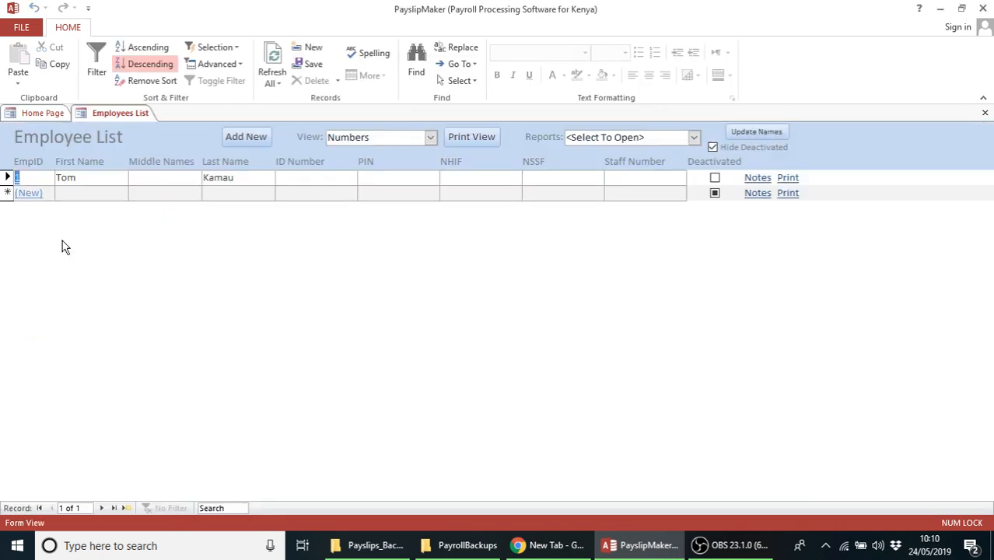
click(985, 113)
Restore the 10.10 backup, log in as Admin, and verify its single-employee list
click(466, 284)
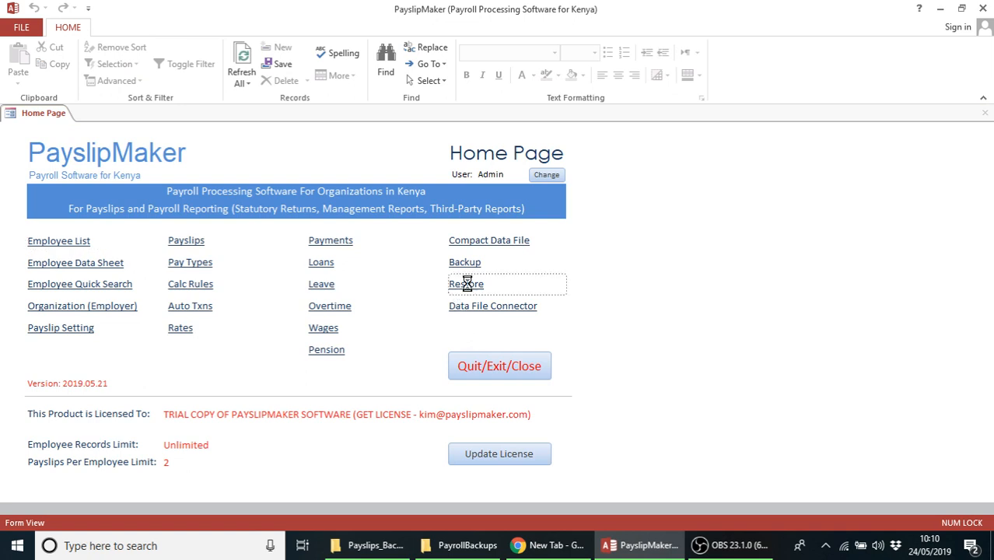
double_click(140, 286)
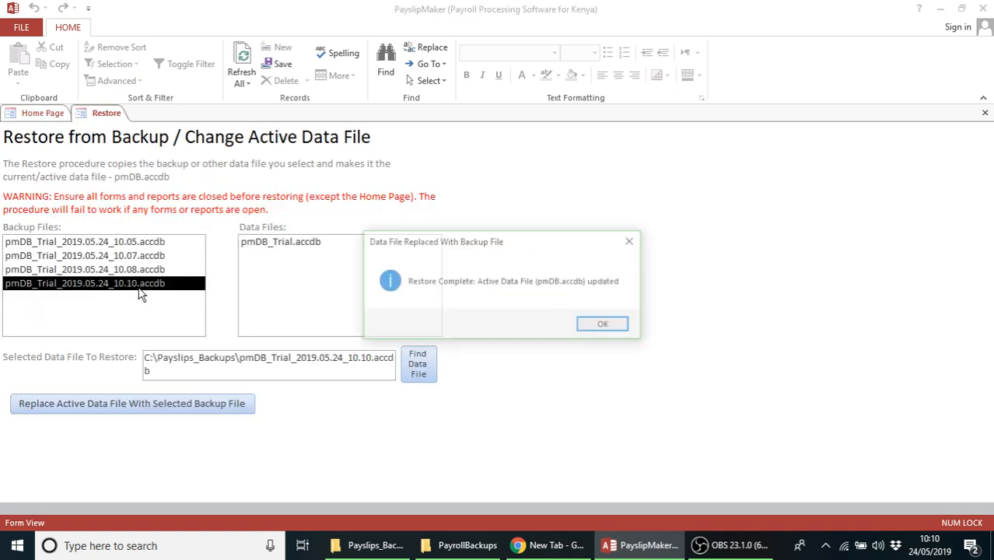
click(606, 326)
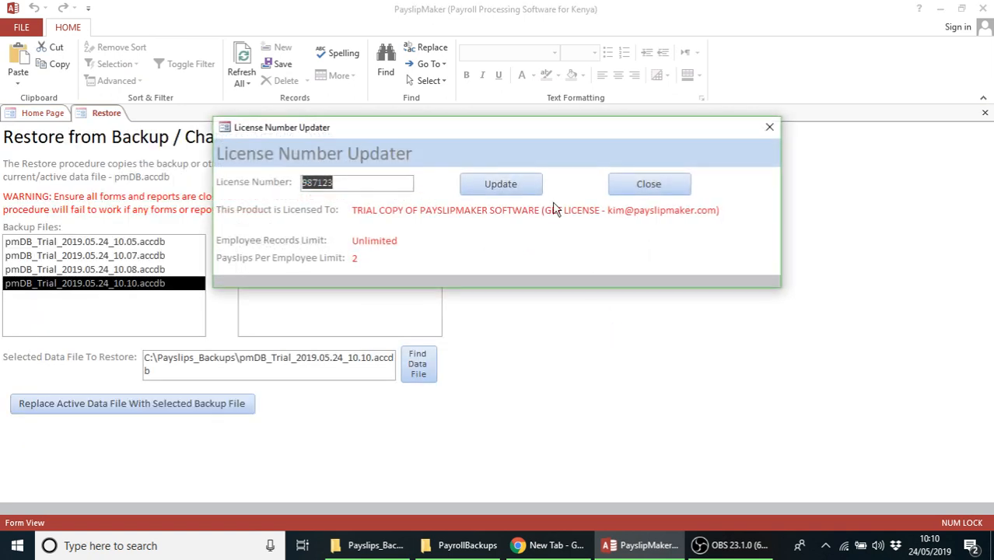
click(647, 185)
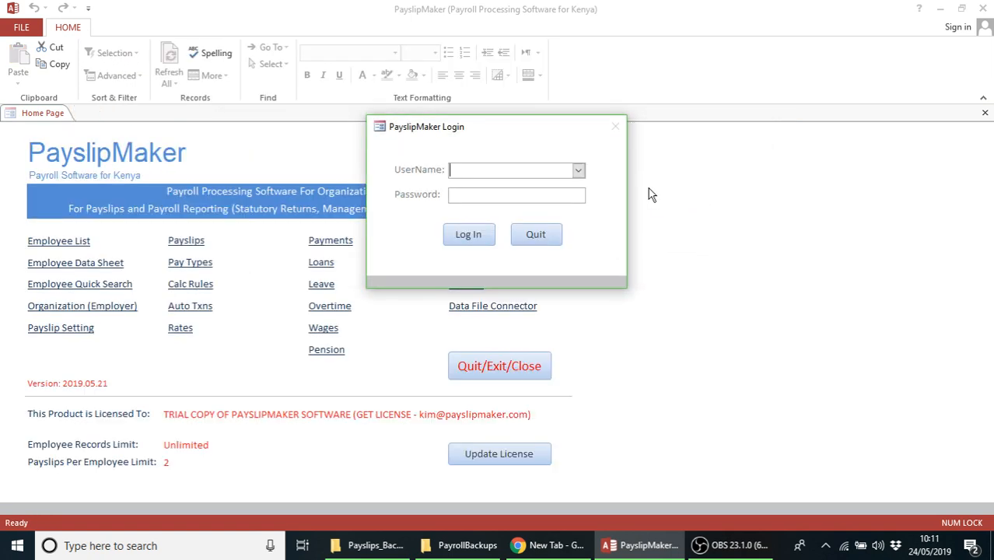
text(A)
click(518, 196)
click(465, 234)
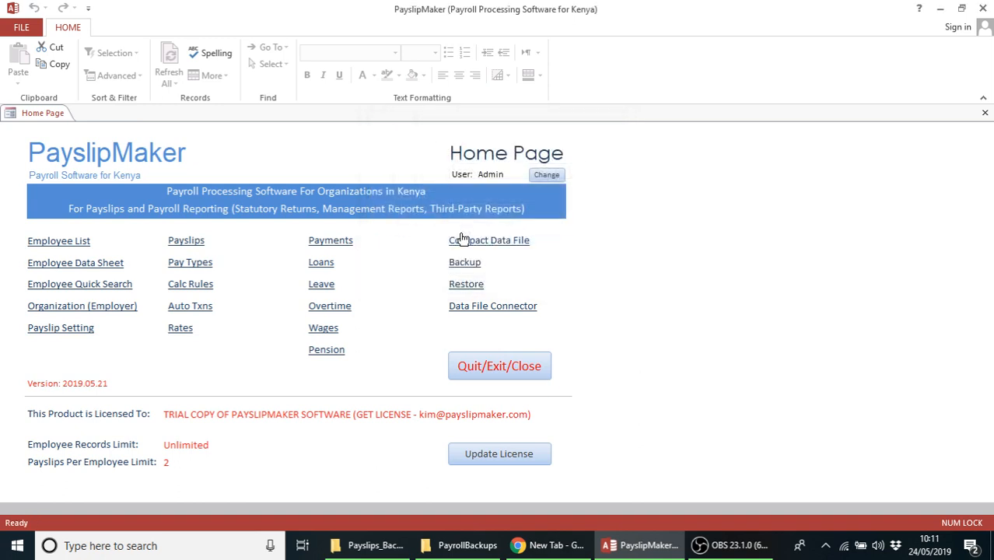
click(54, 243)
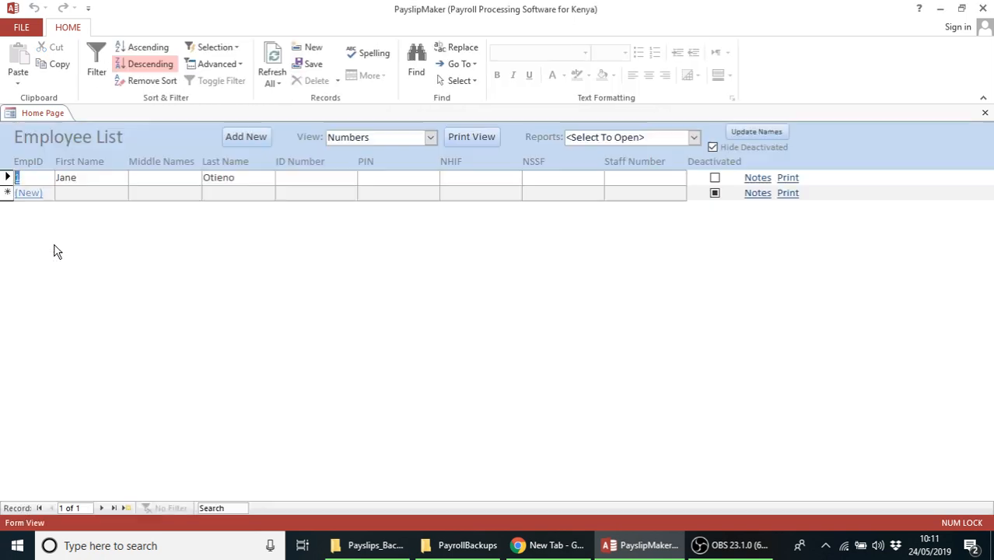
click(985, 112)
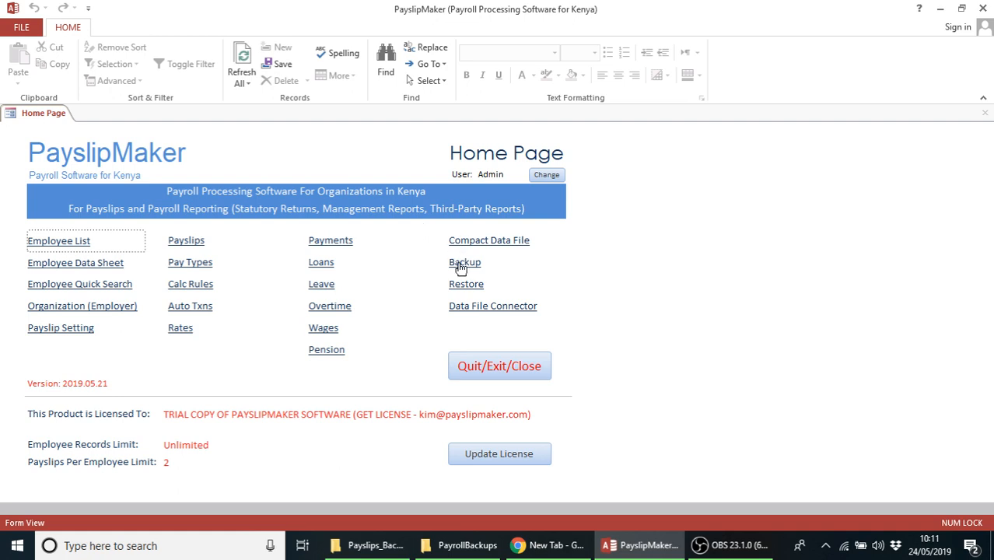
Bring up the empty PayrollBackups folder under Google Drive on the D: drive
click(466, 547)
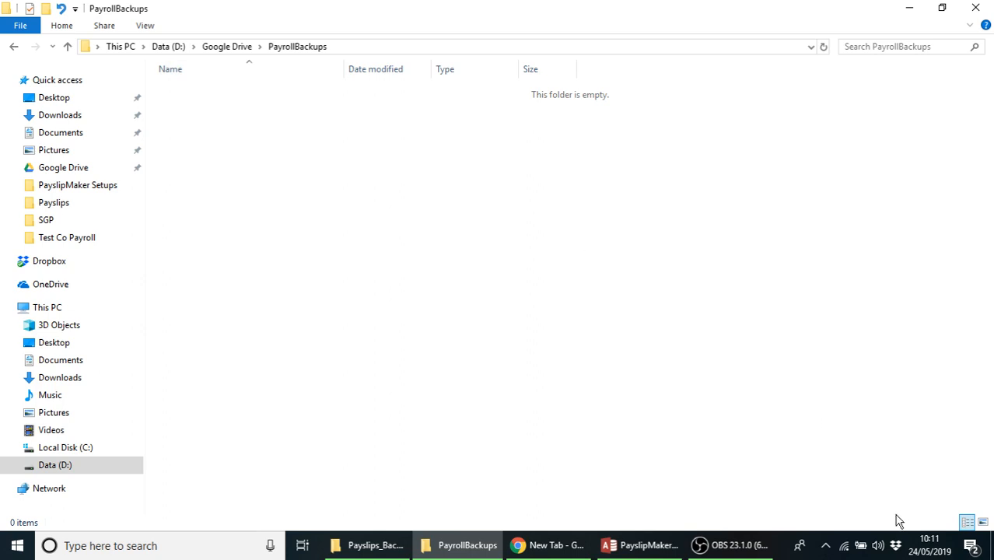
Check Google Drive's sync status to confirm PayrollBackups is synced
click(825, 545)
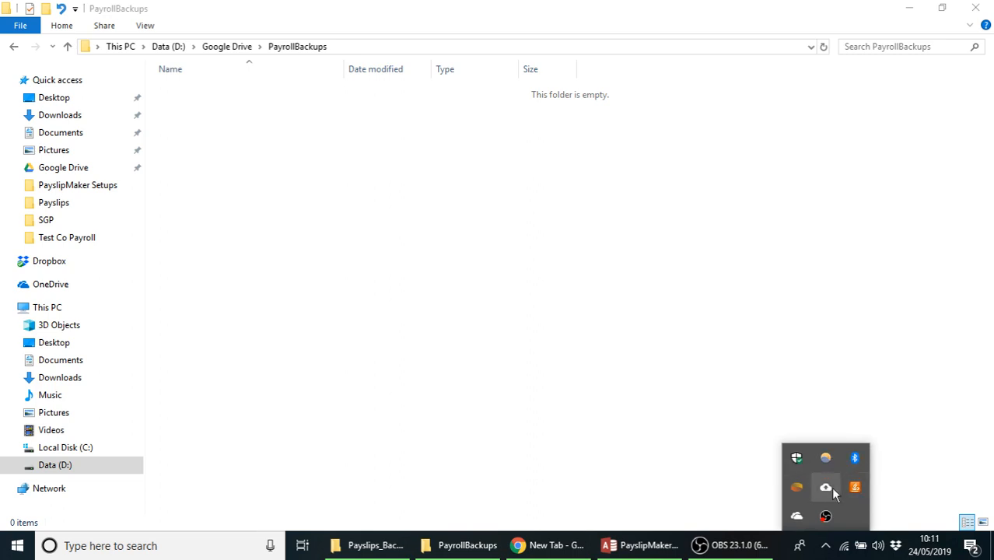
click(826, 491)
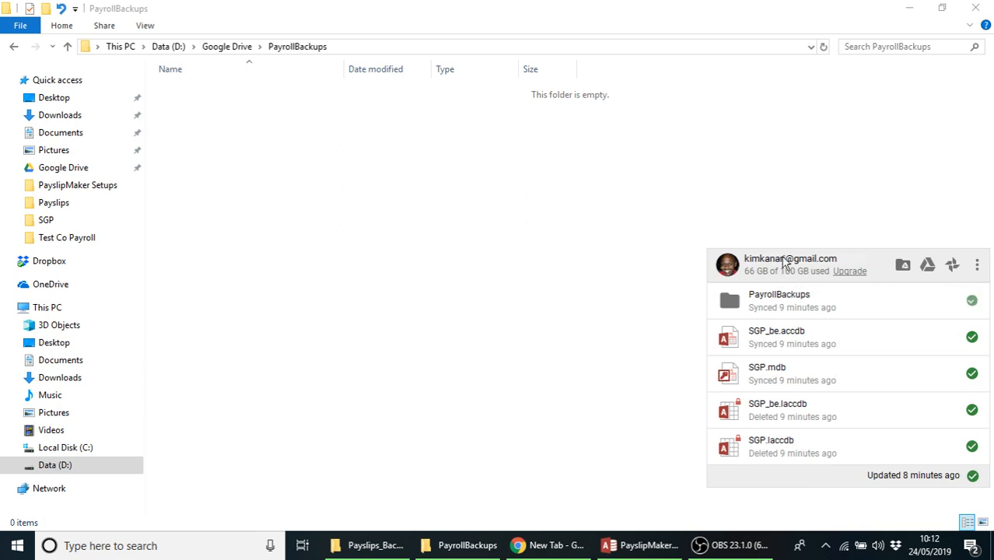
click(781, 196)
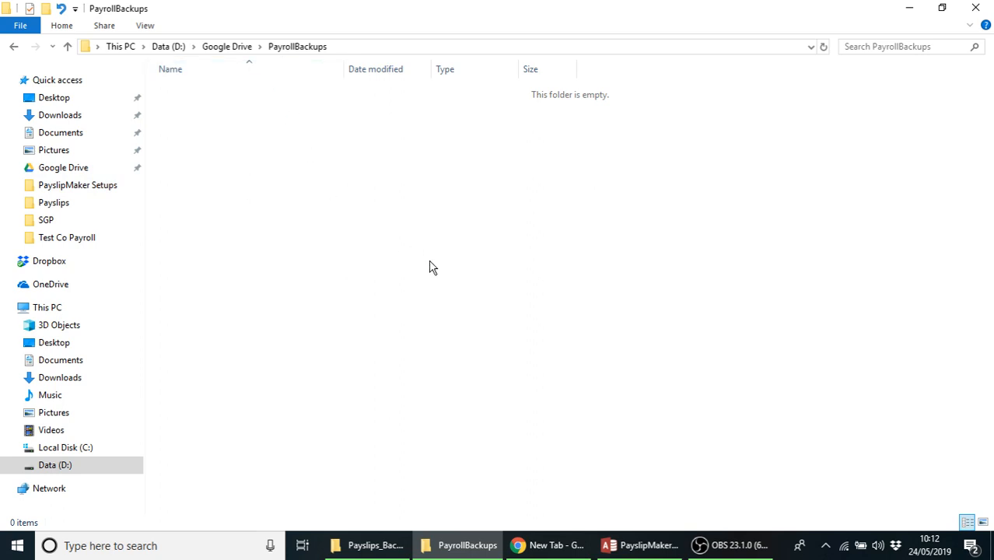
Copy the PayrollBackups folder path as text and return to PayslipMaker
right_click(344, 52)
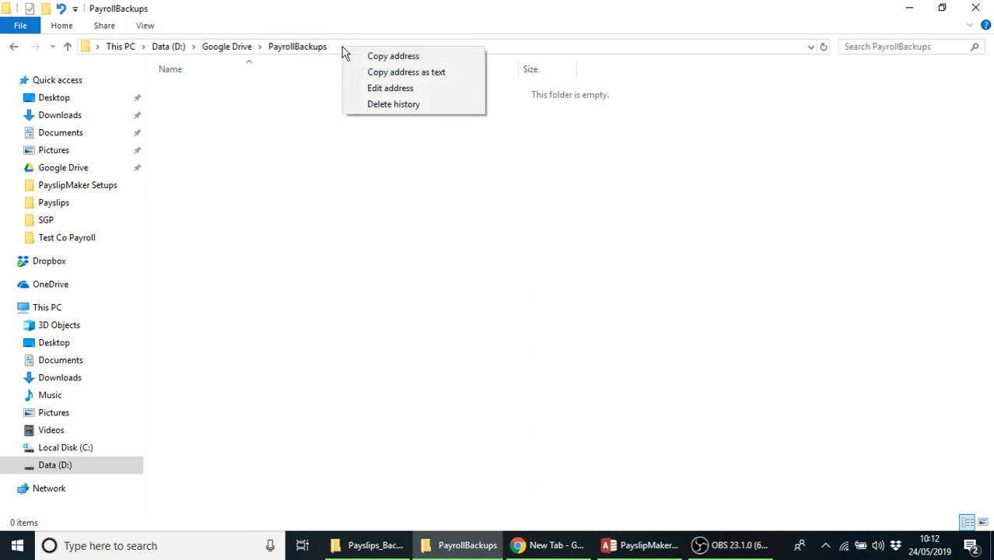
click(397, 73)
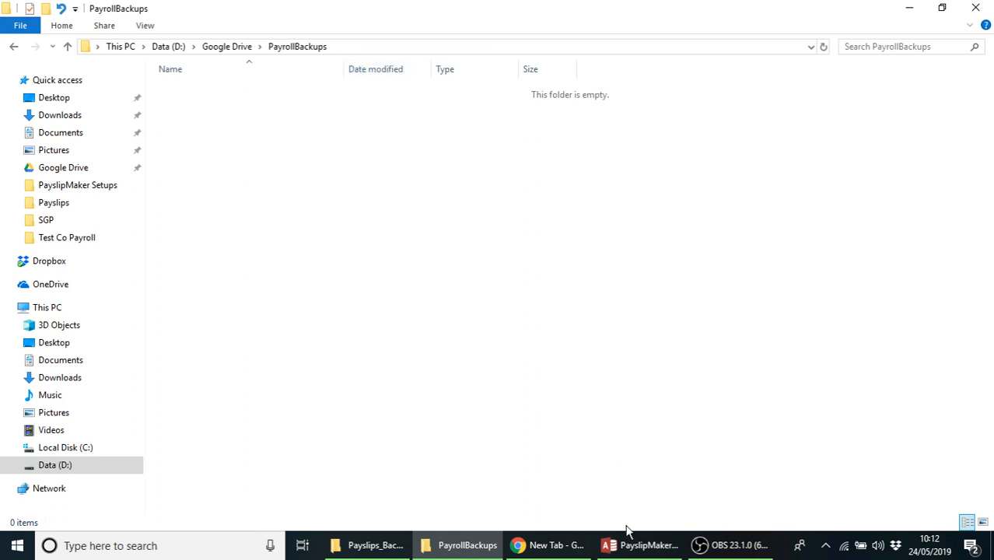
click(639, 547)
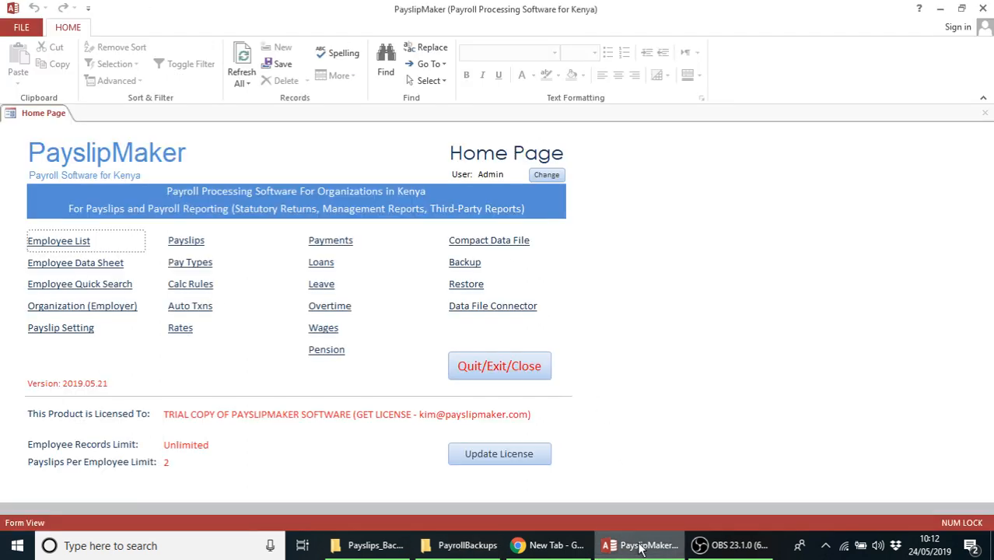
Set the backup folder to D:\Google Drive\PayrollBackups\ in the Backup form
click(465, 263)
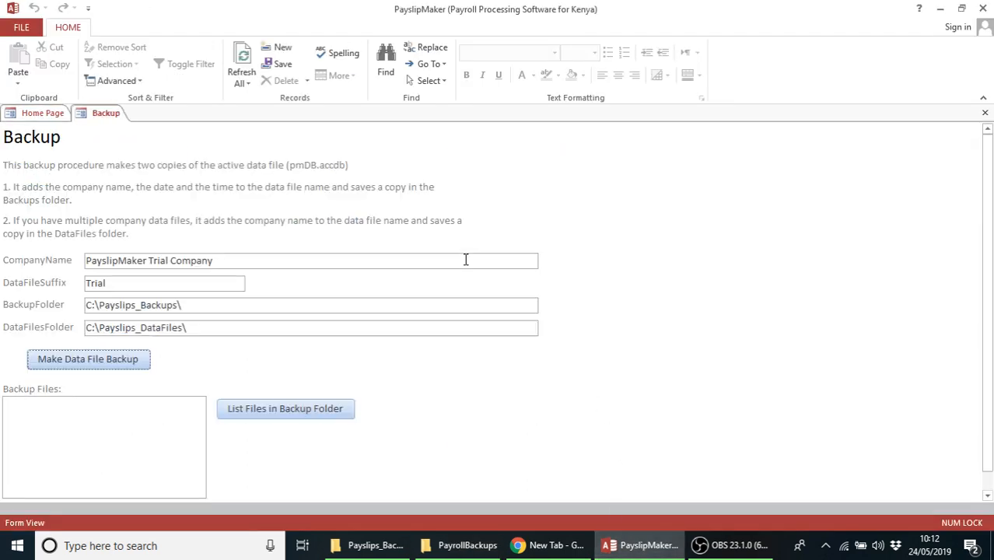
click(182, 327)
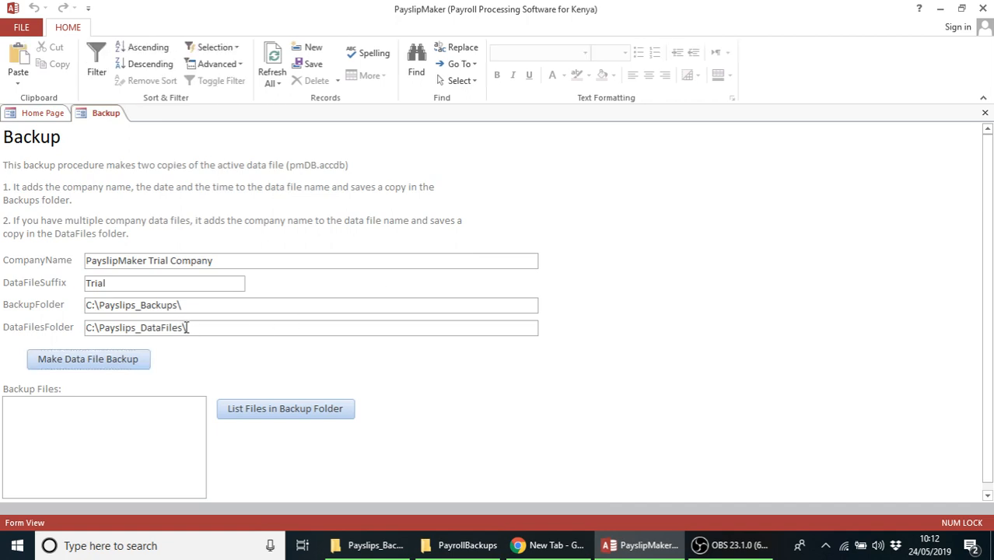
text(\)
drag(178, 305, 86, 310)
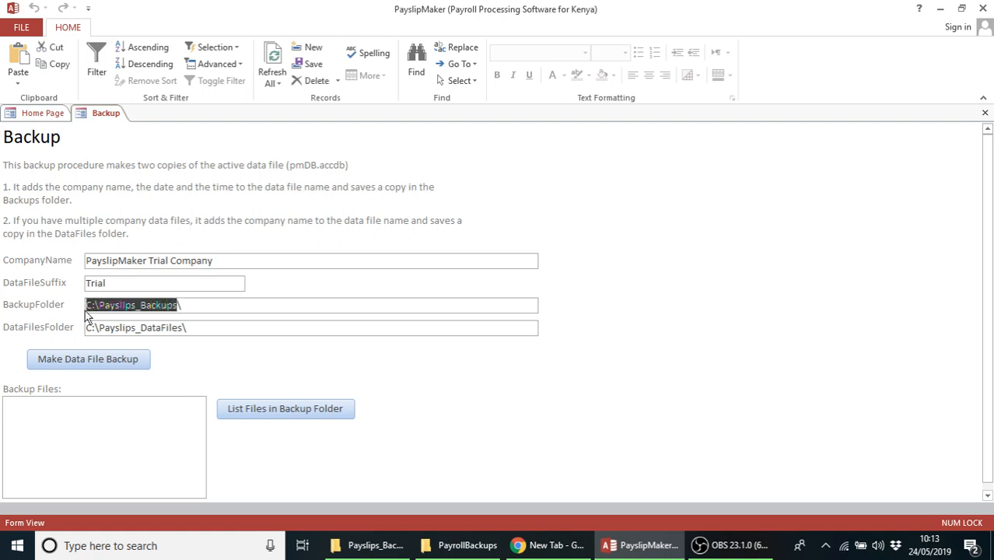
key(ctrl+v)
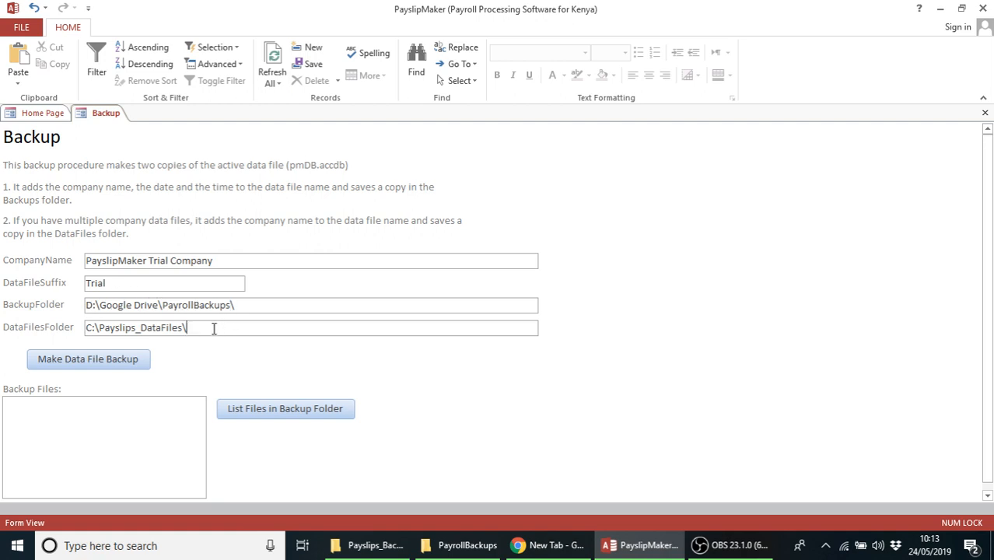
Create backup pmDB_Trial_2019.05.24_10.13.accdb in that folder and log back in
click(84, 365)
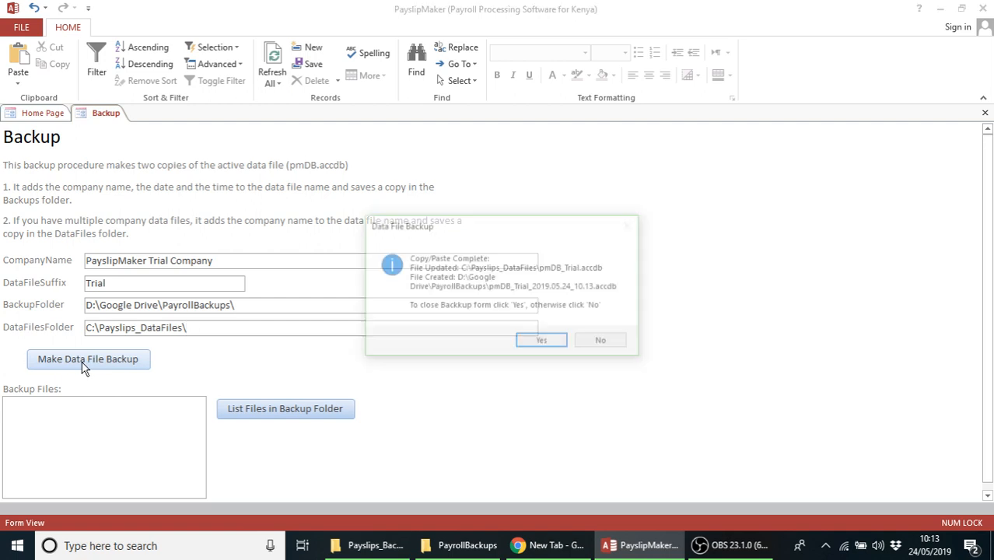
click(542, 344)
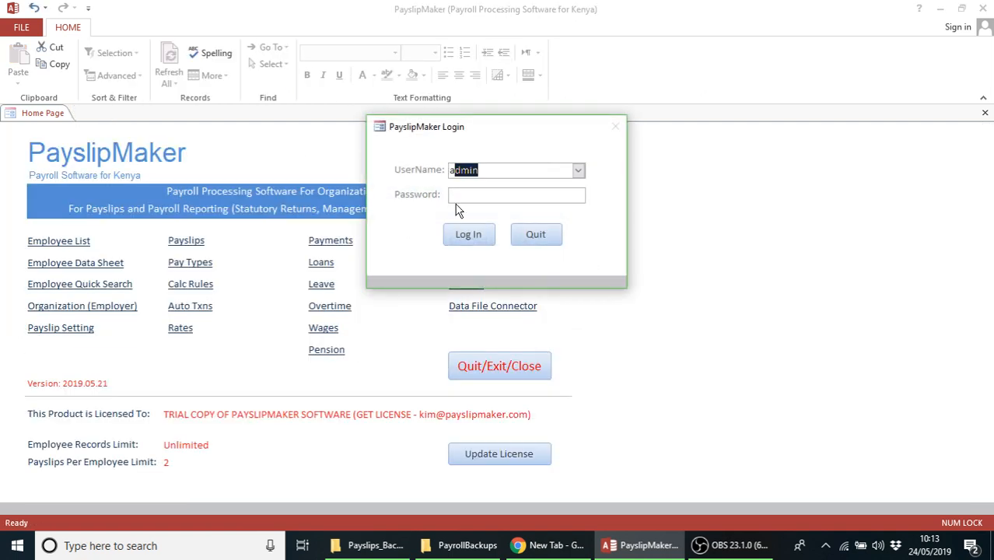
key(Tab)
text(a)
click(470, 234)
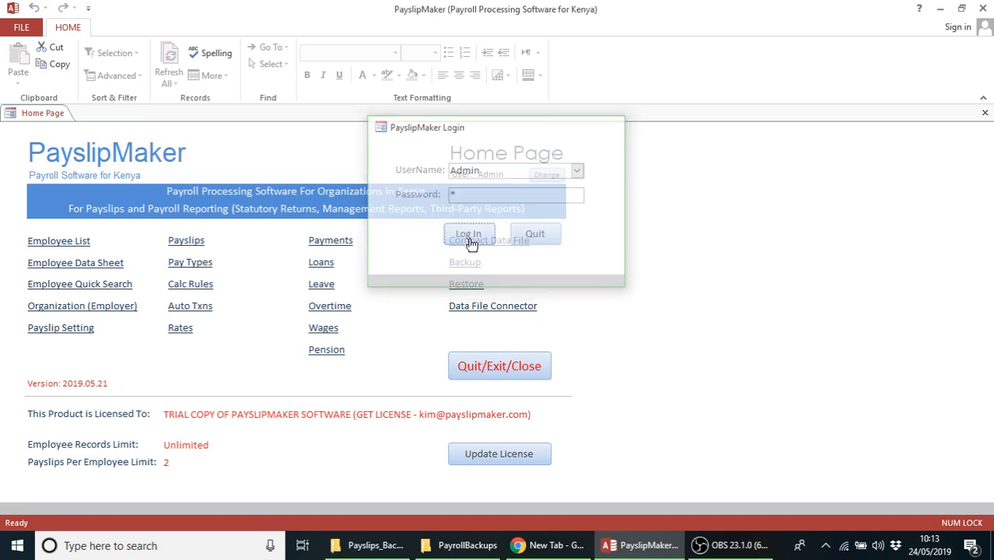
click(468, 546)
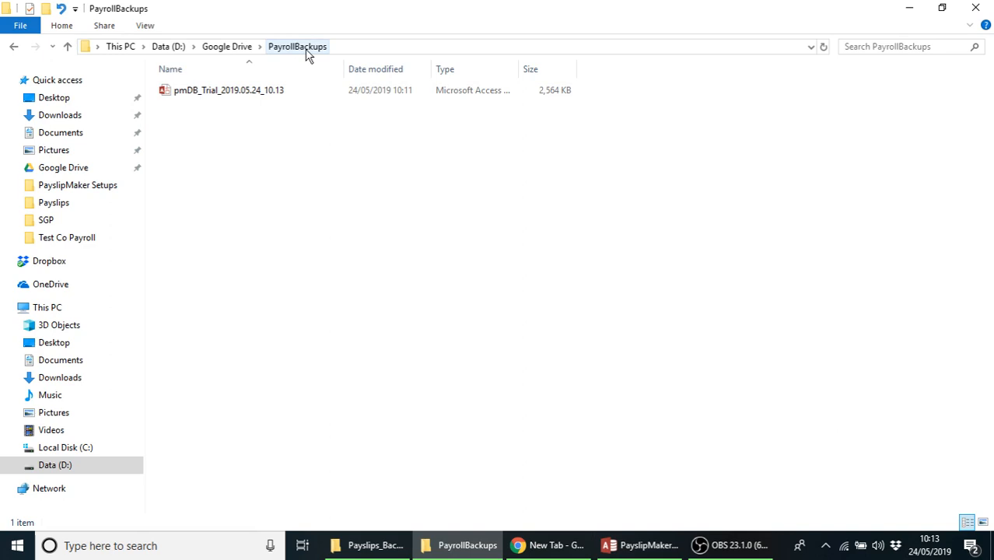
mouse_move(384, 540)
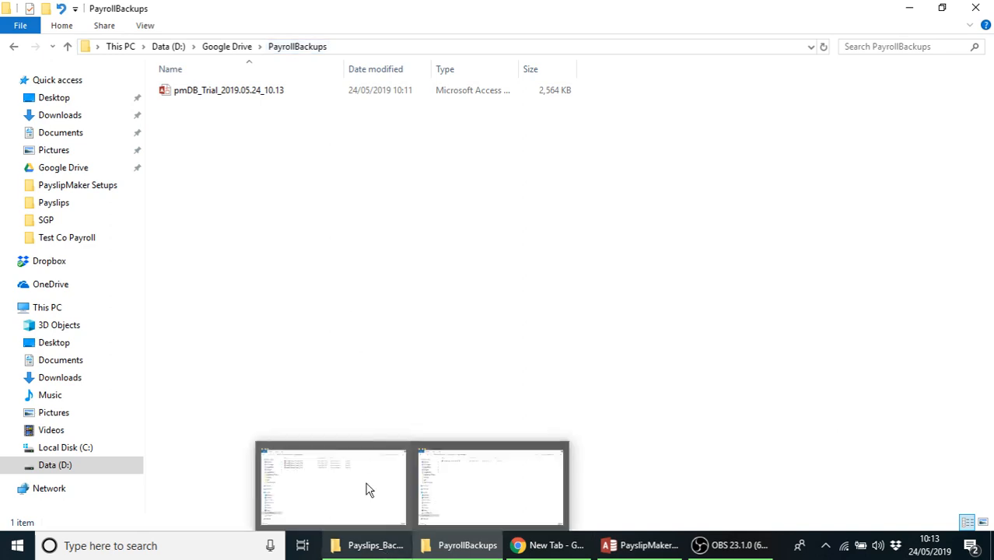
click(383, 550)
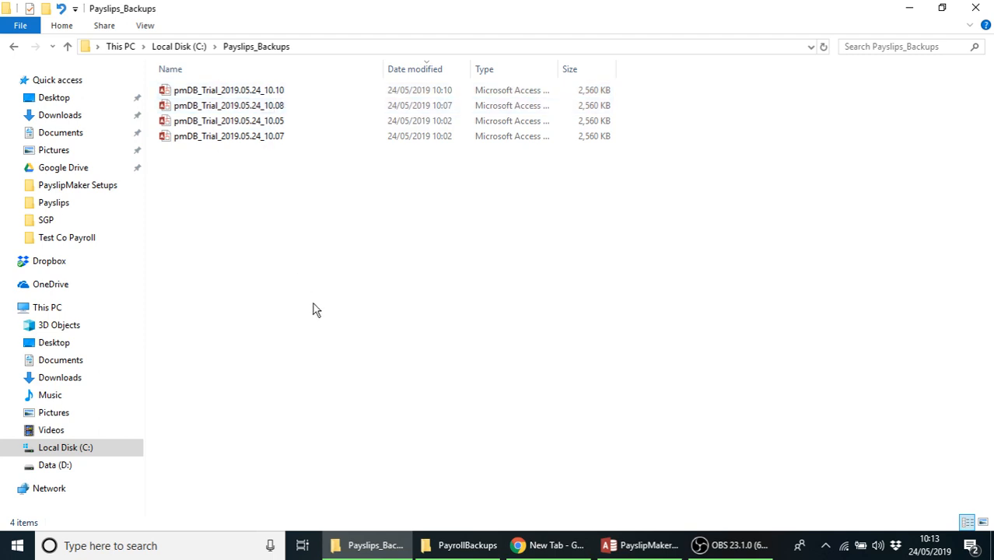
click(467, 545)
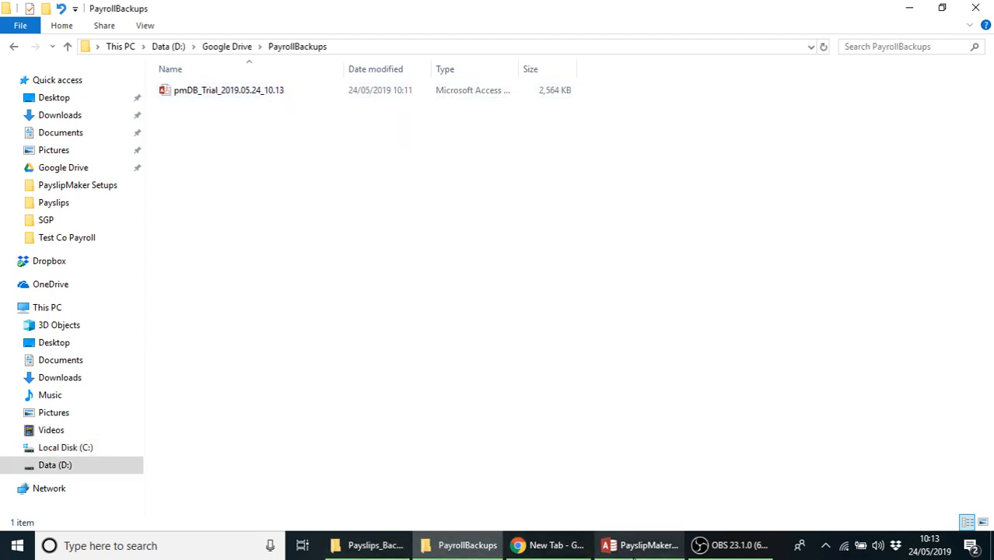
click(642, 548)
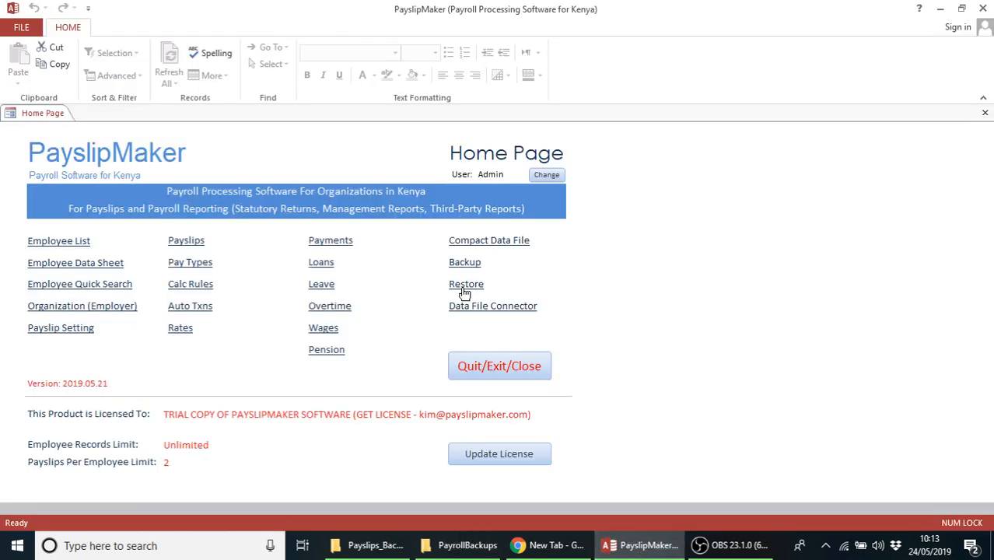
click(462, 261)
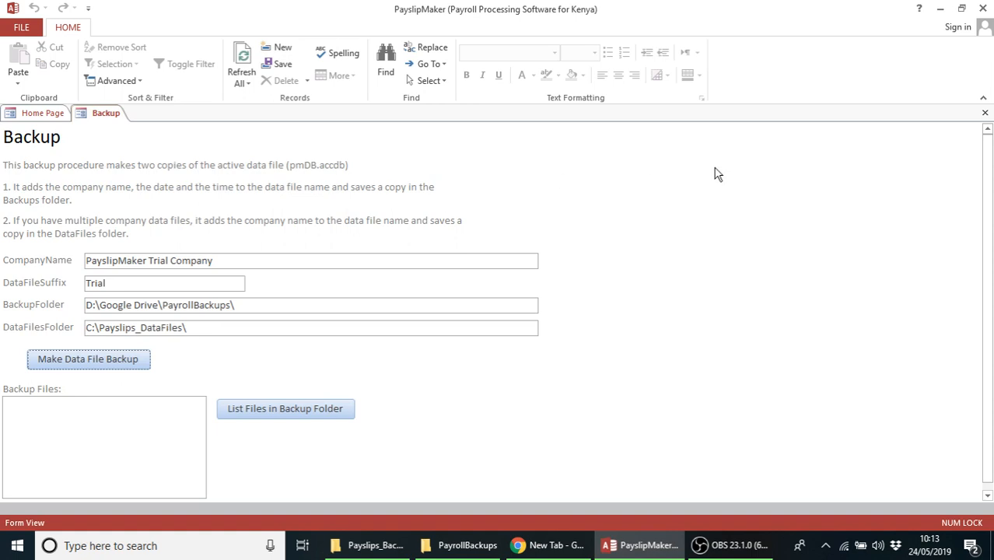
click(985, 113)
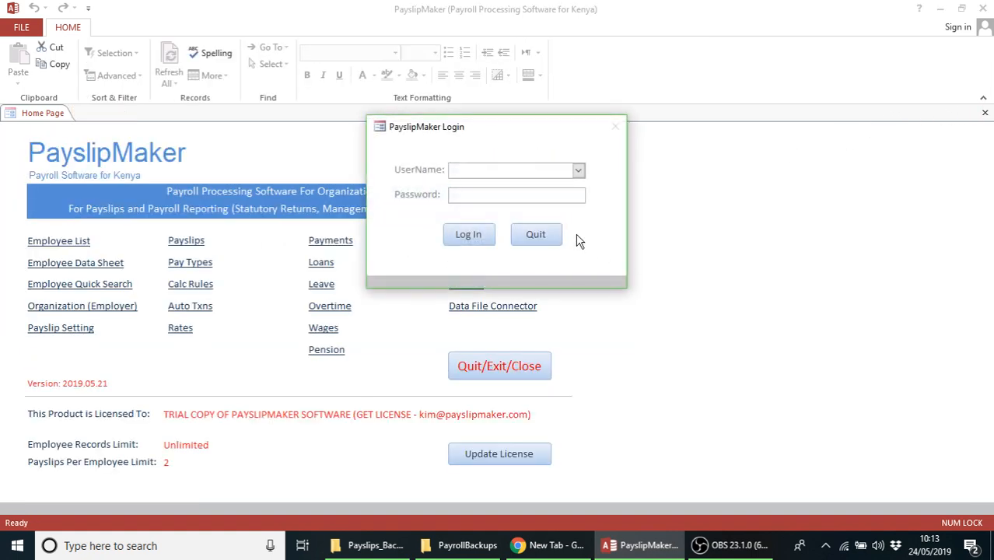
click(521, 194)
text(*)
click(470, 237)
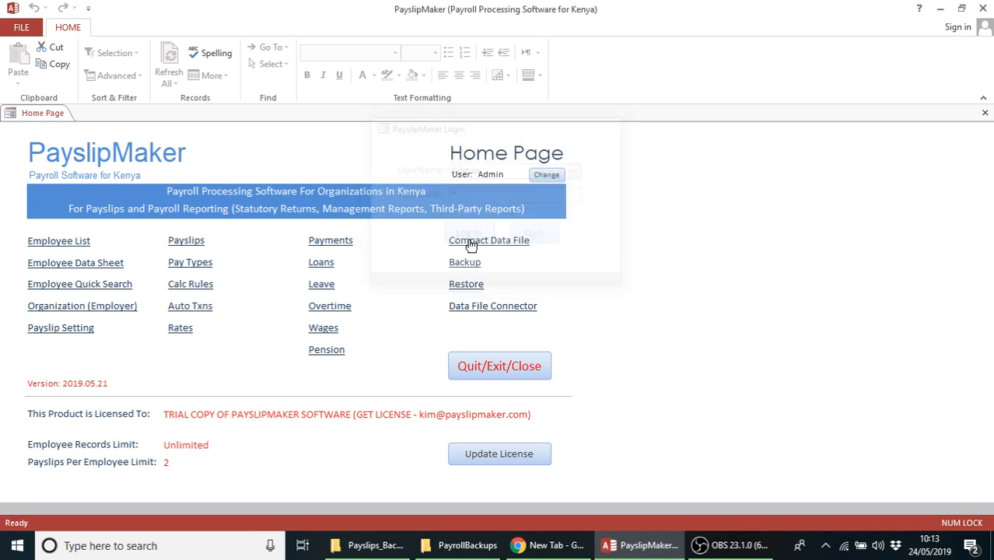
click(470, 284)
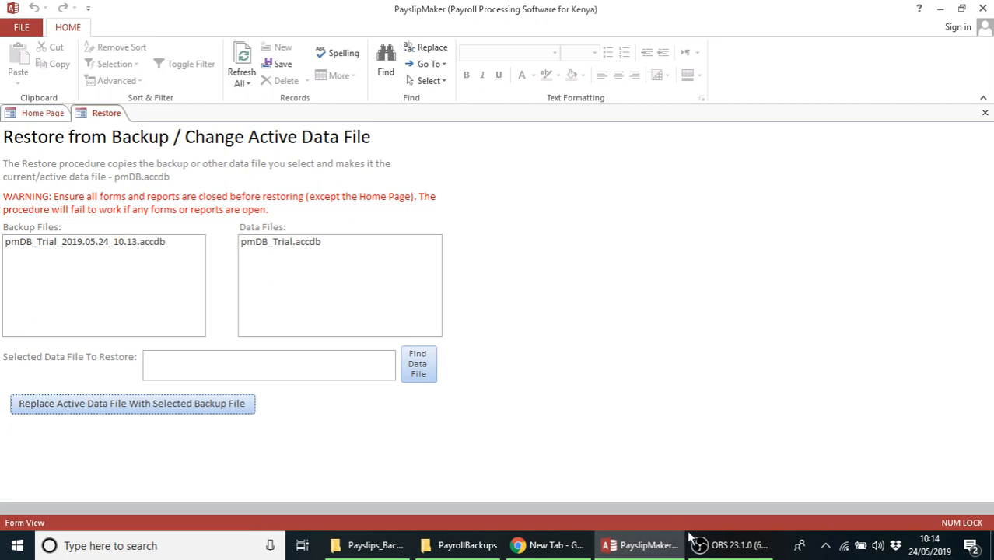
click(825, 546)
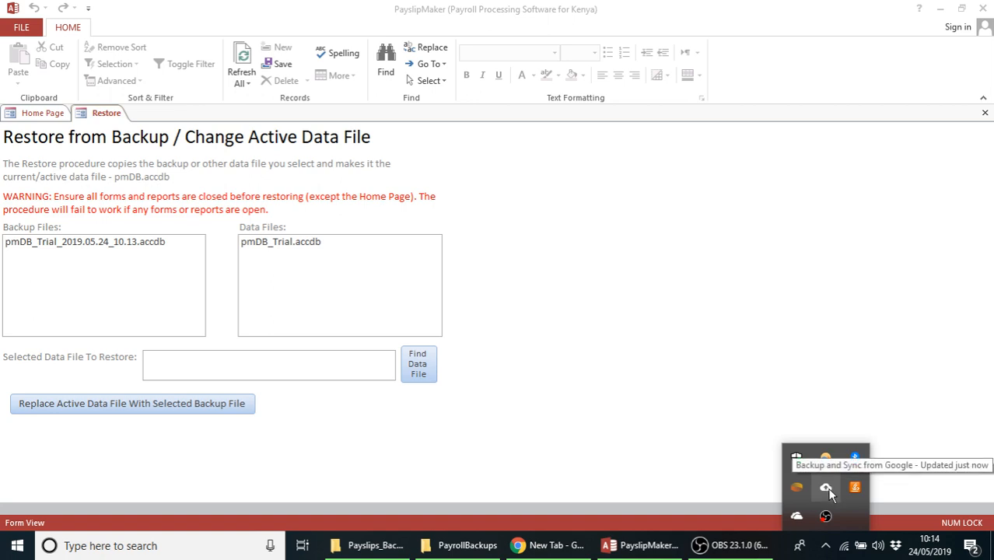
click(698, 387)
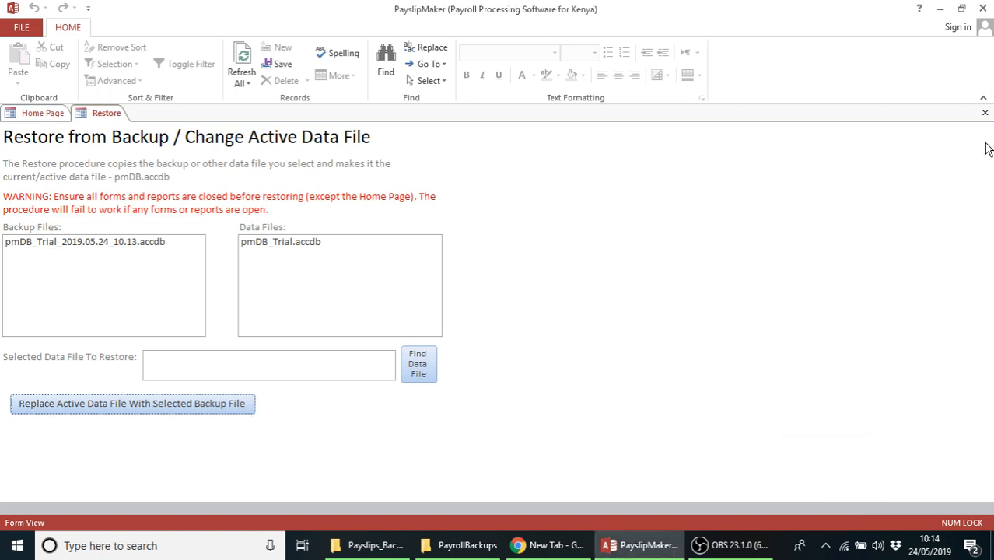
click(986, 116)
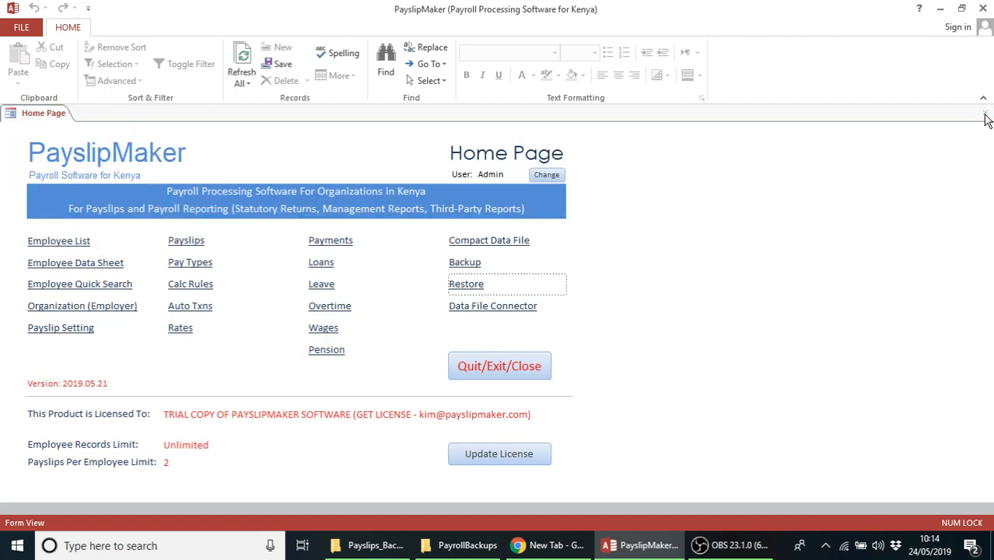
Make a second data file backup and check that it syncs to Google Drive
click(467, 262)
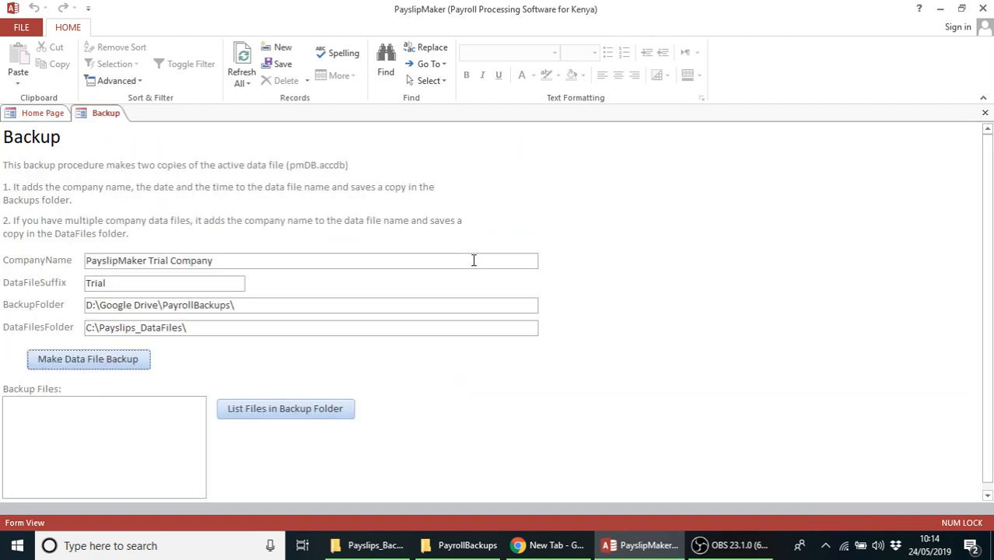
click(78, 364)
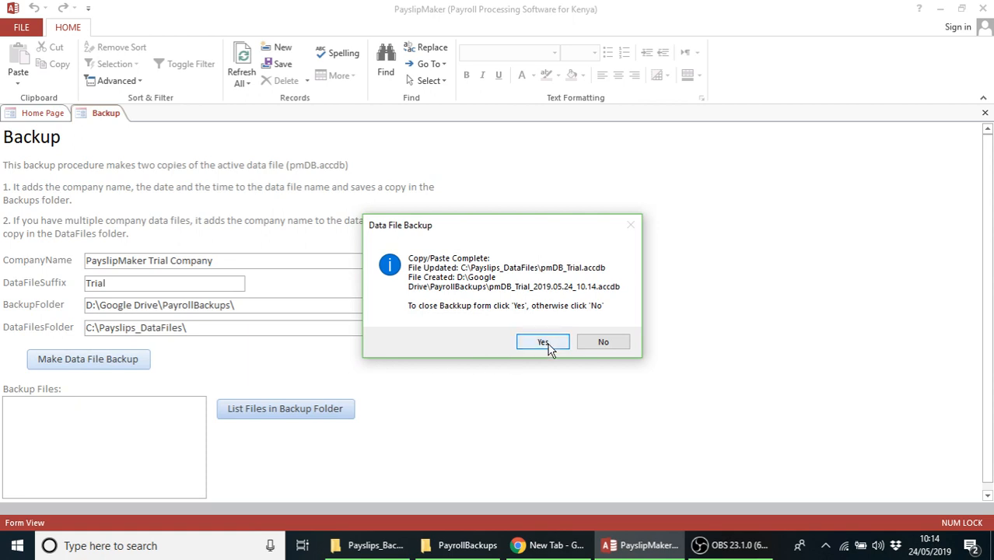
click(543, 342)
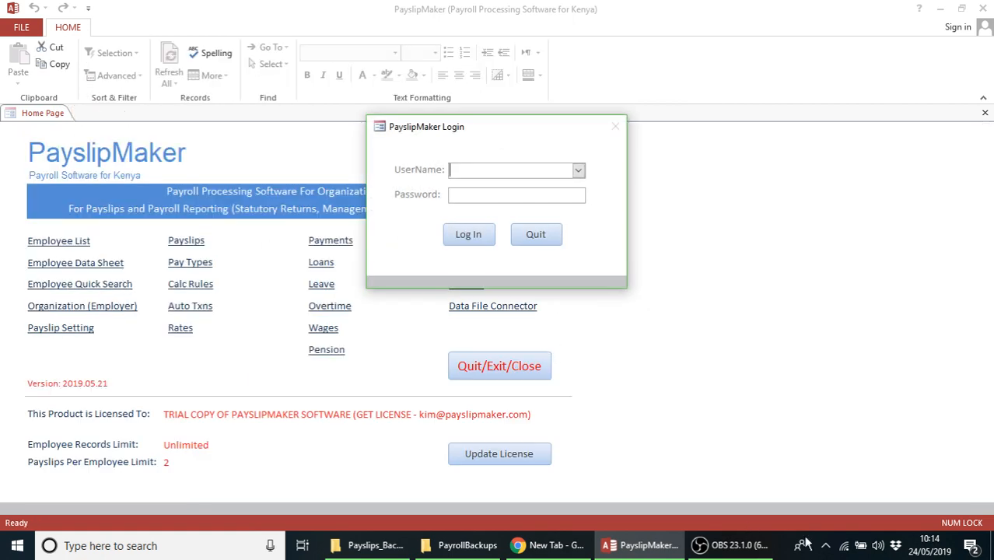
click(826, 546)
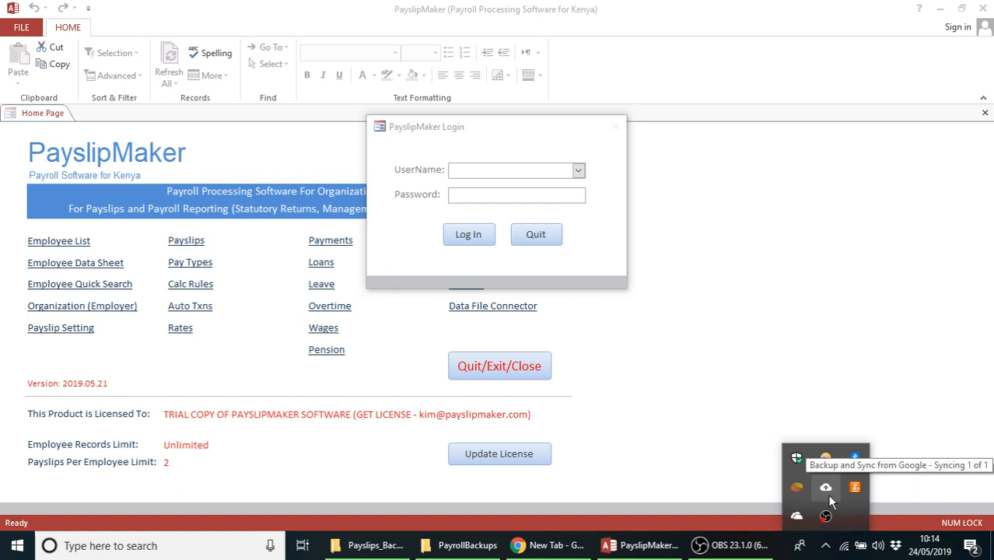
click(817, 327)
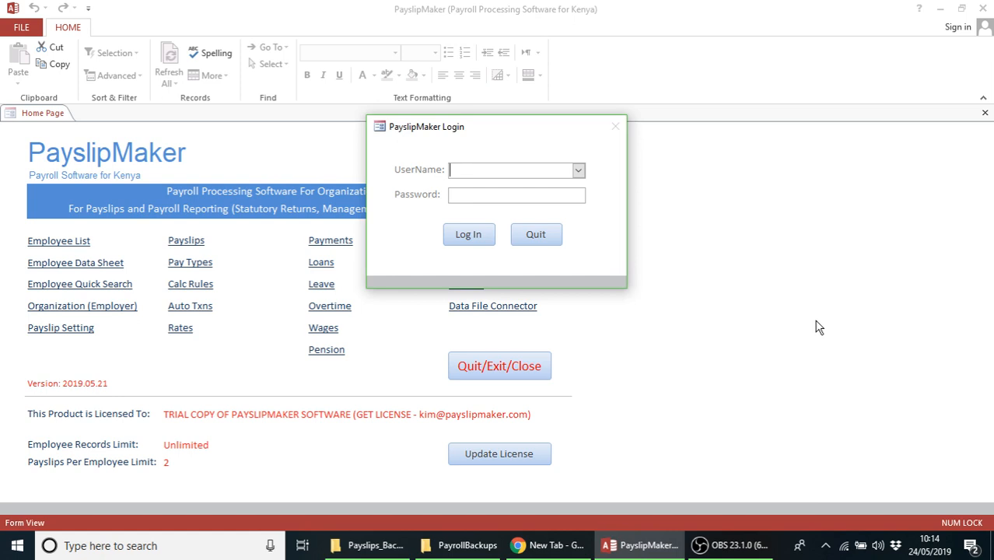
Log back in to PayslipMaker as Admin
text(A)
key(Tab)
text(*)
click(465, 237)
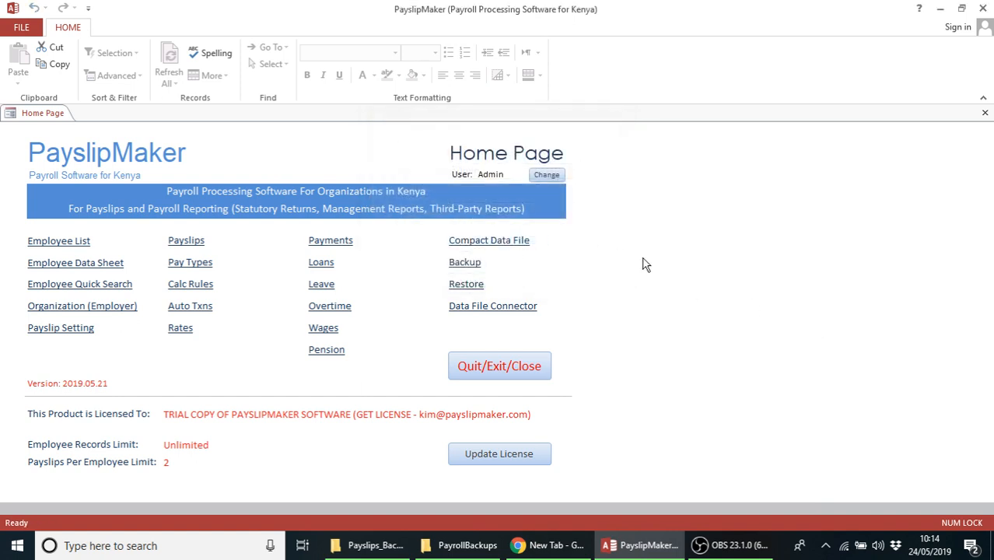
click(465, 264)
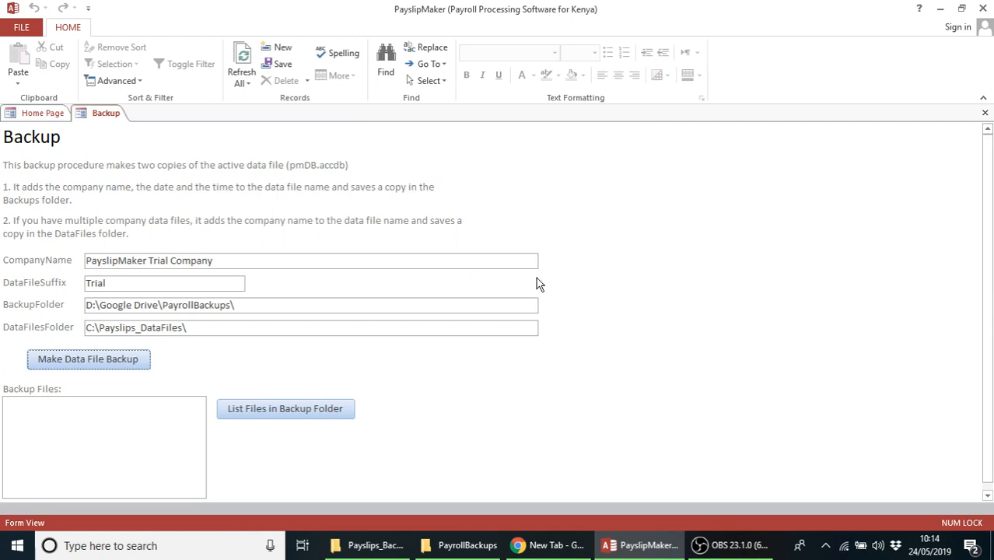
click(985, 113)
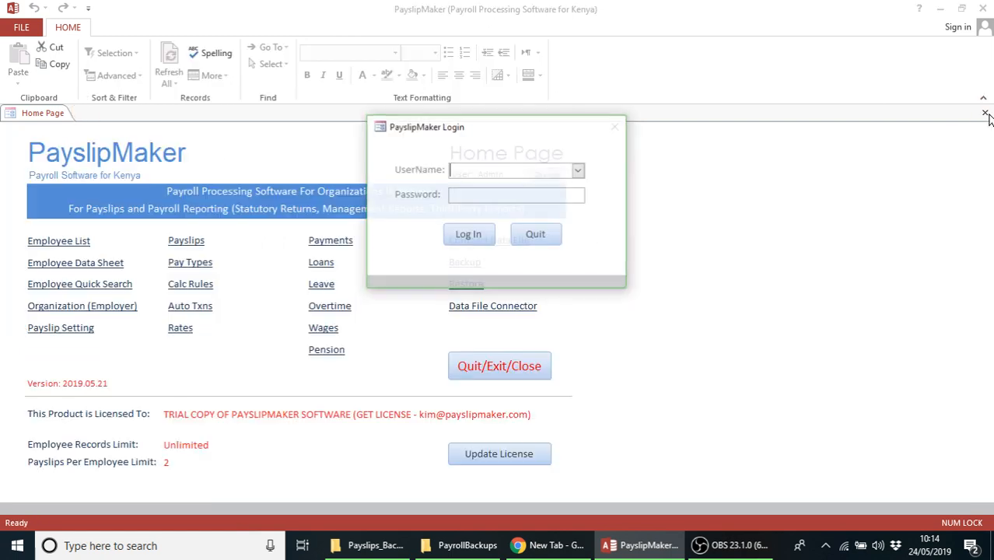
text(Admin)
key(Tab)
text(*)
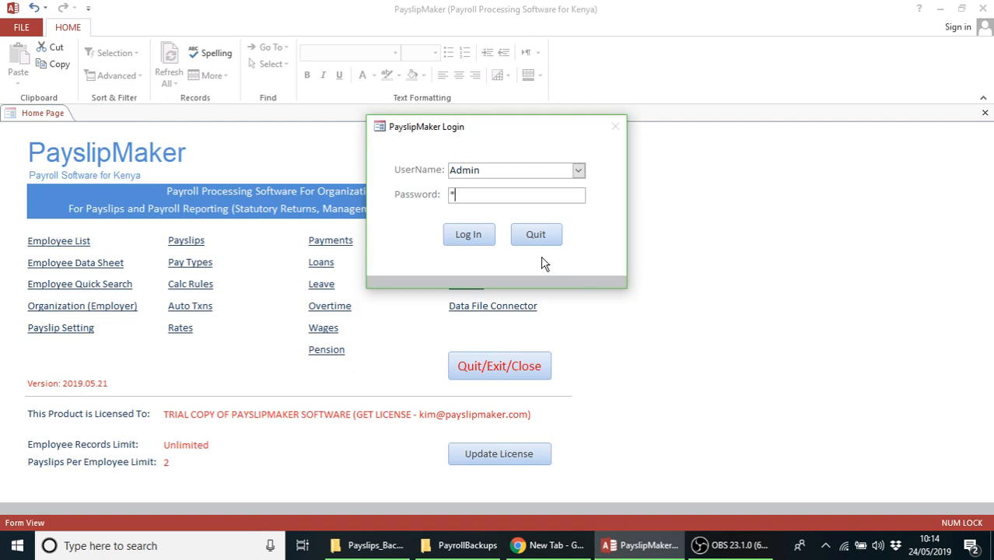
click(465, 236)
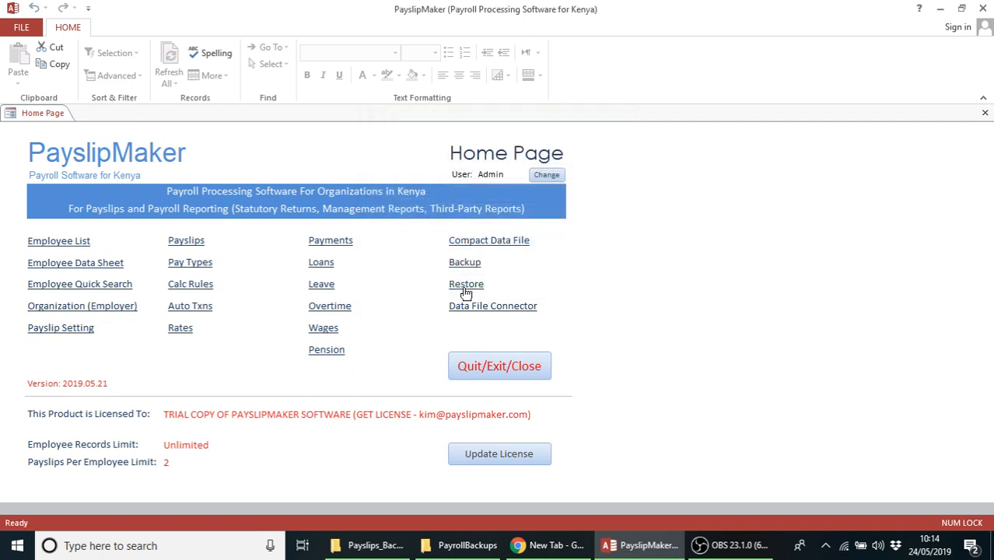
click(465, 288)
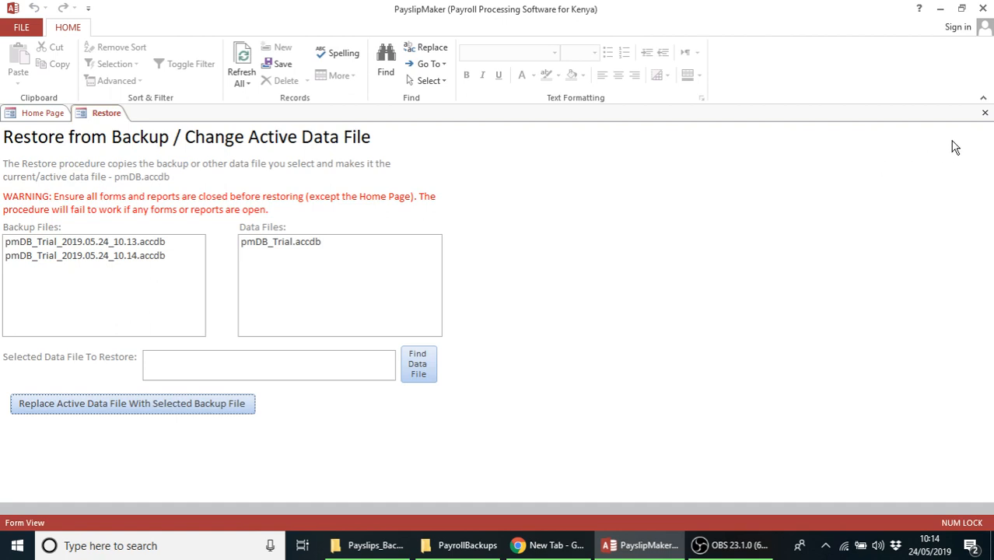
click(985, 115)
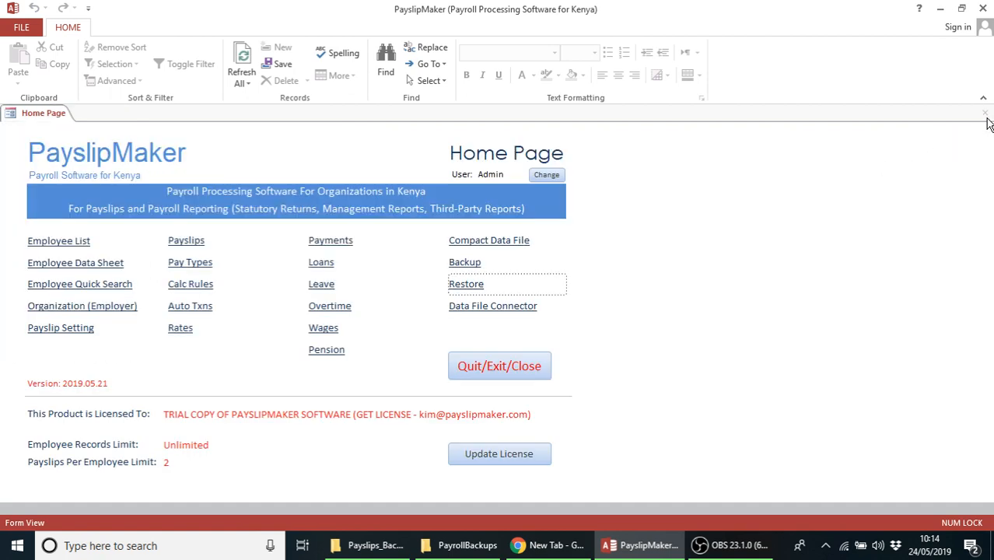